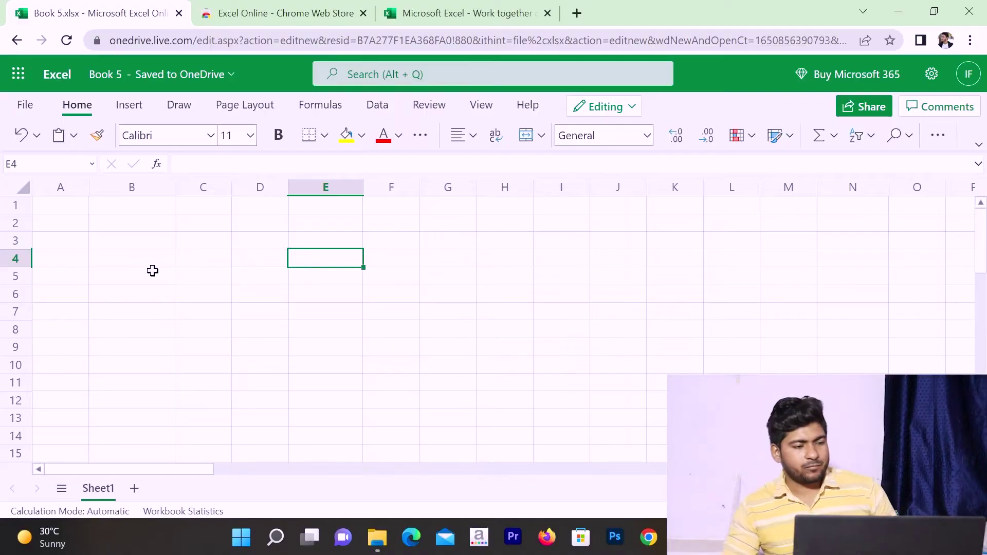
Select A1:O3 and apply Merge & Center to form one title cell
{"action": "left_click", "coordinate": [97, 221]}
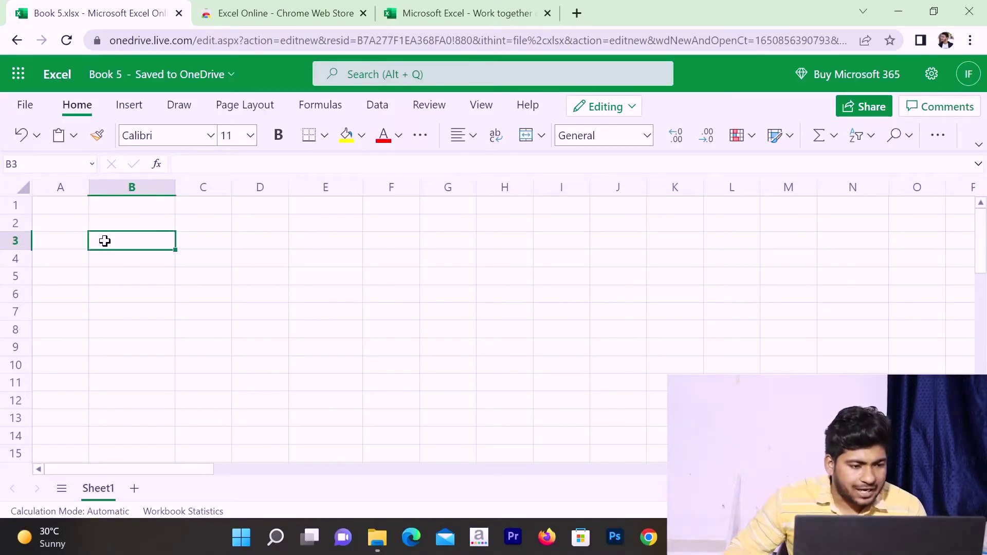
{"action": "left_click", "coordinate": [71, 226]}
{"action": "left_click", "coordinate": [84, 252]}
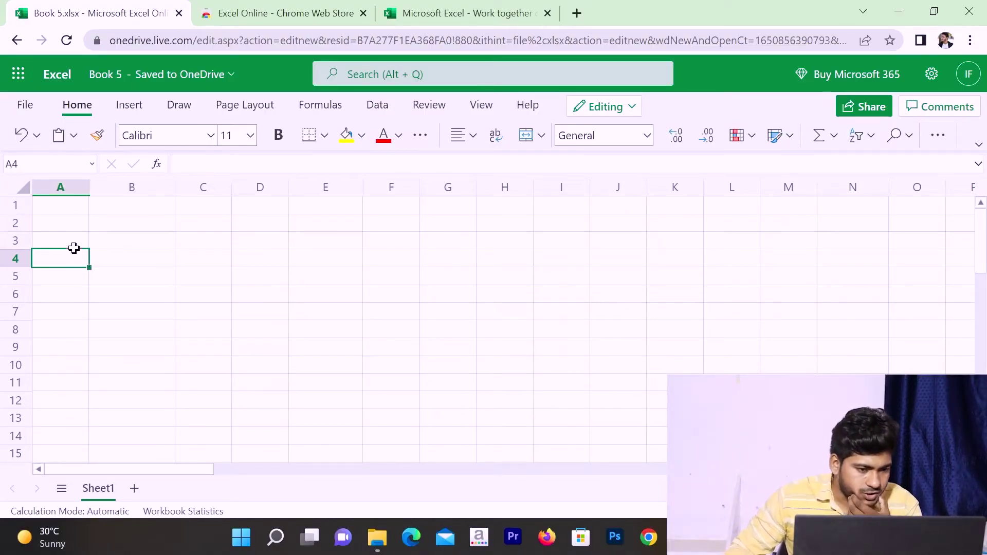
{"action": "left_click", "coordinate": [65, 240]}
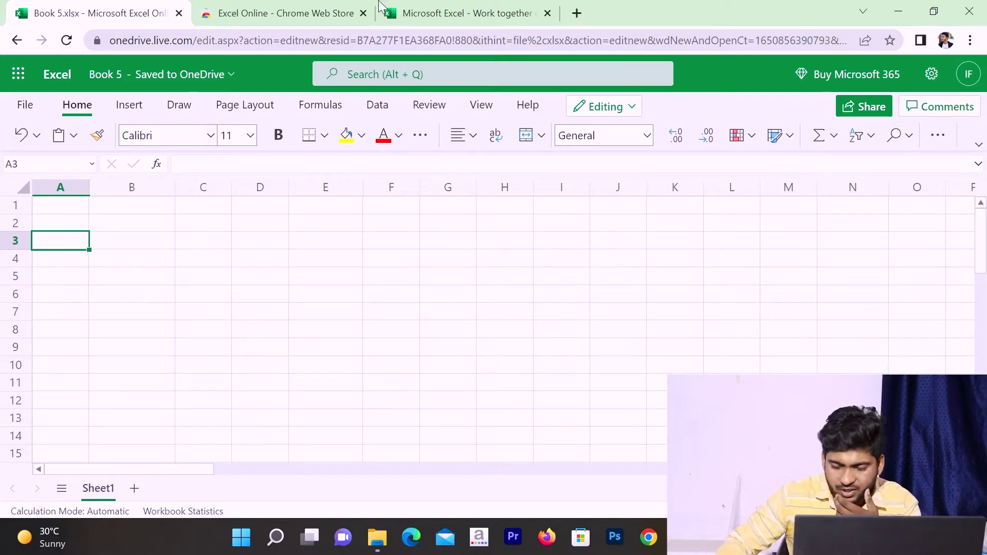
{"action": "left_click_drag", "start_coordinate": [58, 205], "coordinate": [815, 235]}
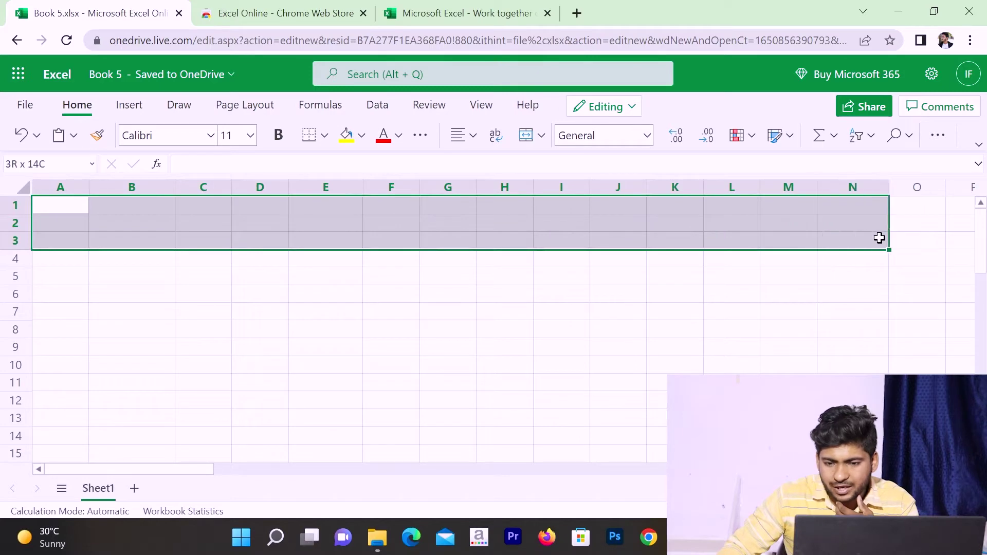
{"action": "left_click_drag", "start_coordinate": [815, 235], "coordinate": [885, 236]}
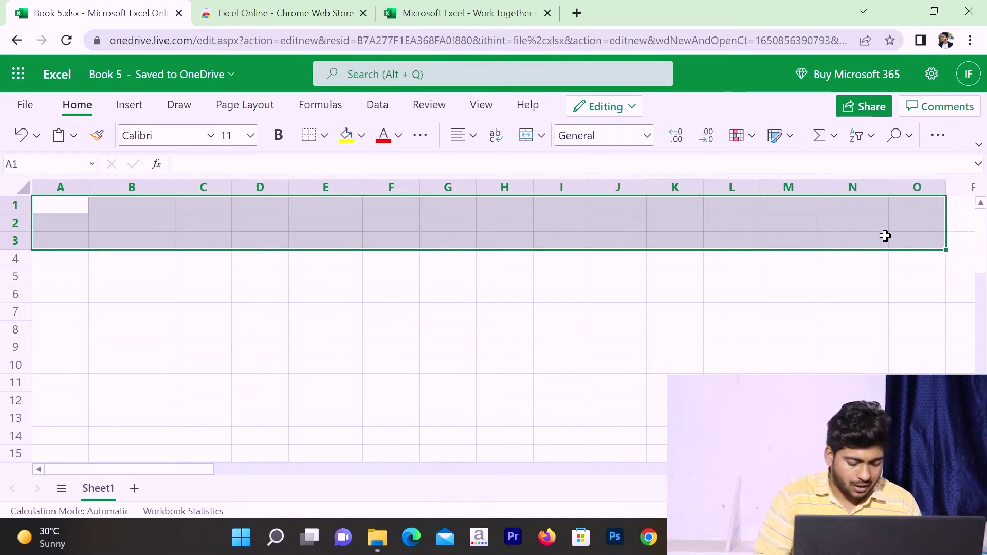
{"action": "key", "text": "alt+h"}
{"action": "key", "text": "m"}
{"action": "key", "text": "c"}
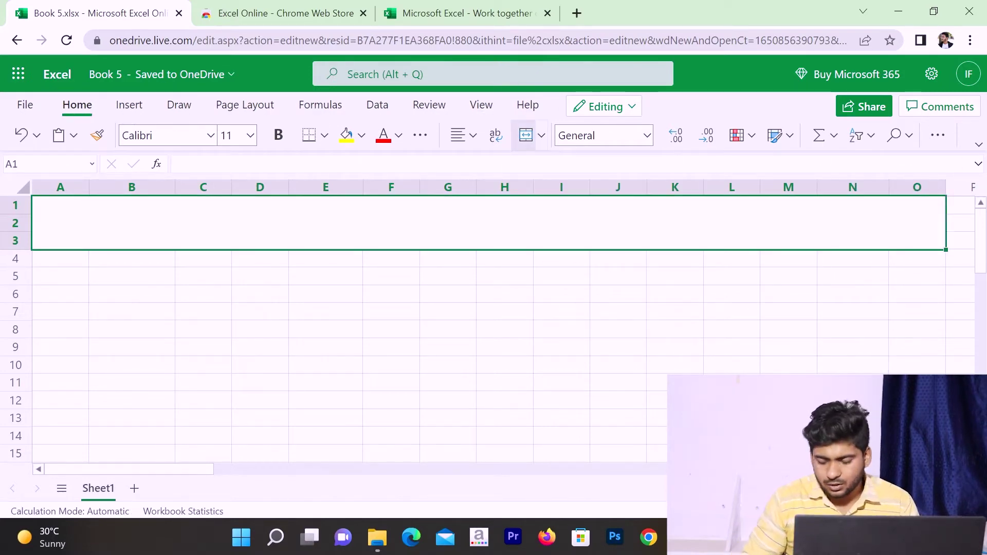
{"action": "key", "text": "Return"}
Enter 'Sale Data Entry' as the title in the merged cell
{"action": "left_click", "coordinate": [489, 223]}
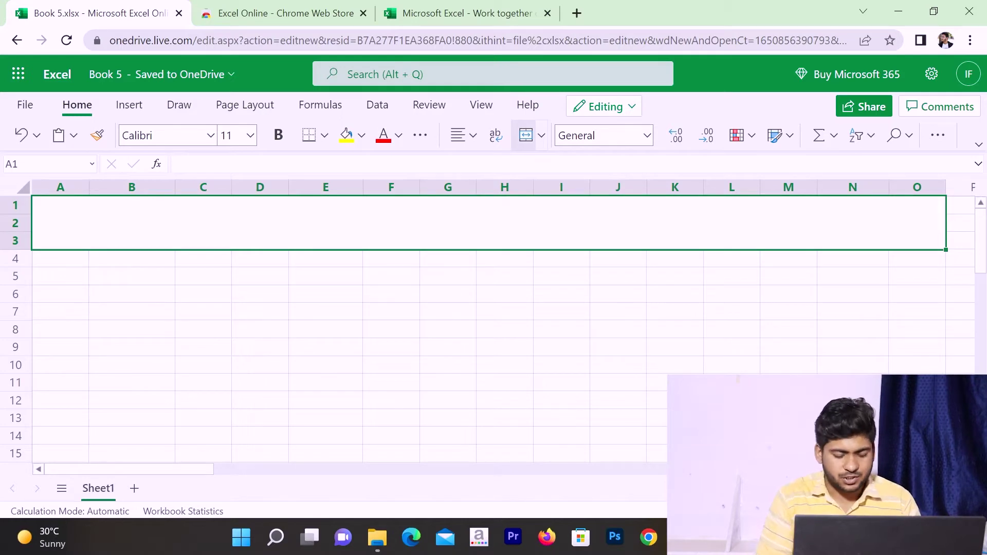
{"action": "type", "text": "Sale"}
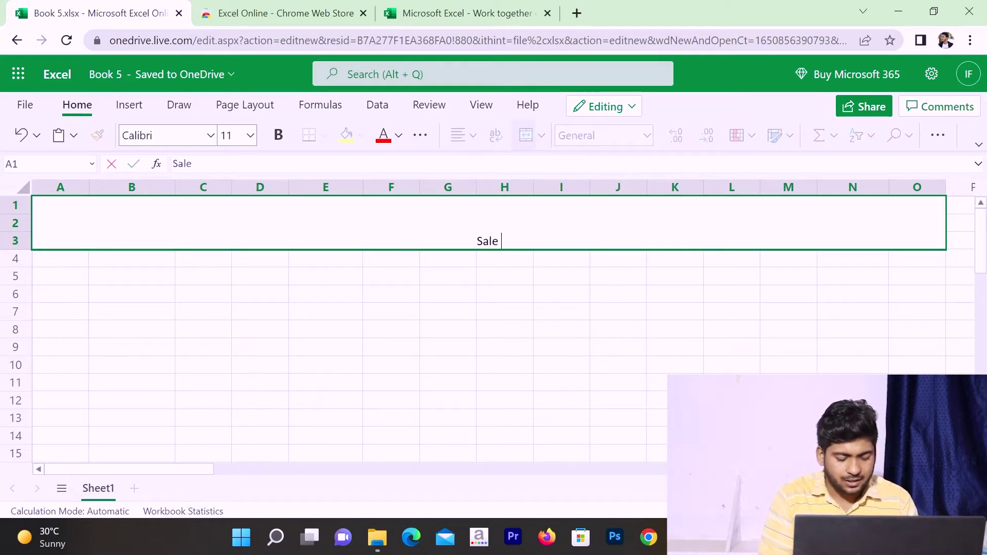
{"action": "type", "text": " Data Entry"}
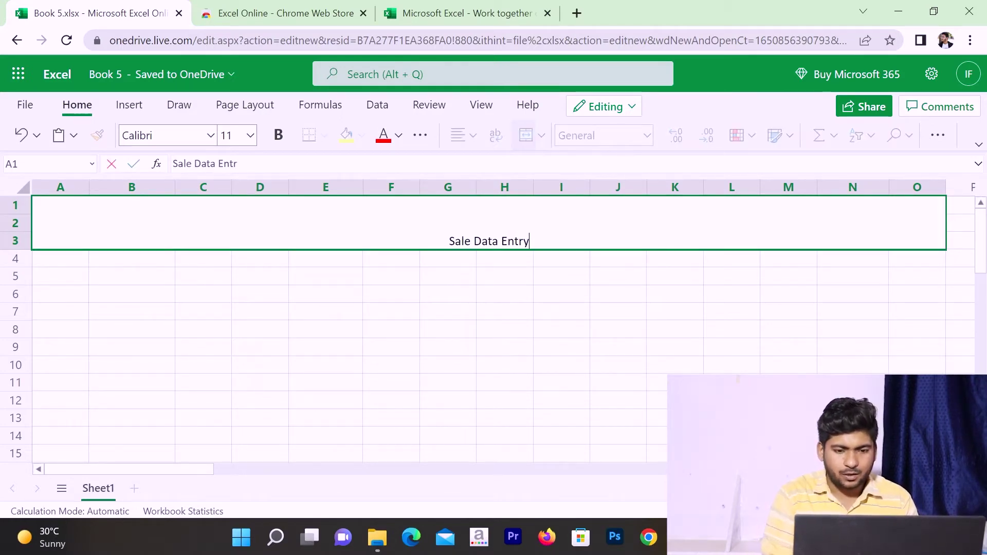
{"action": "key", "text": "Return"}
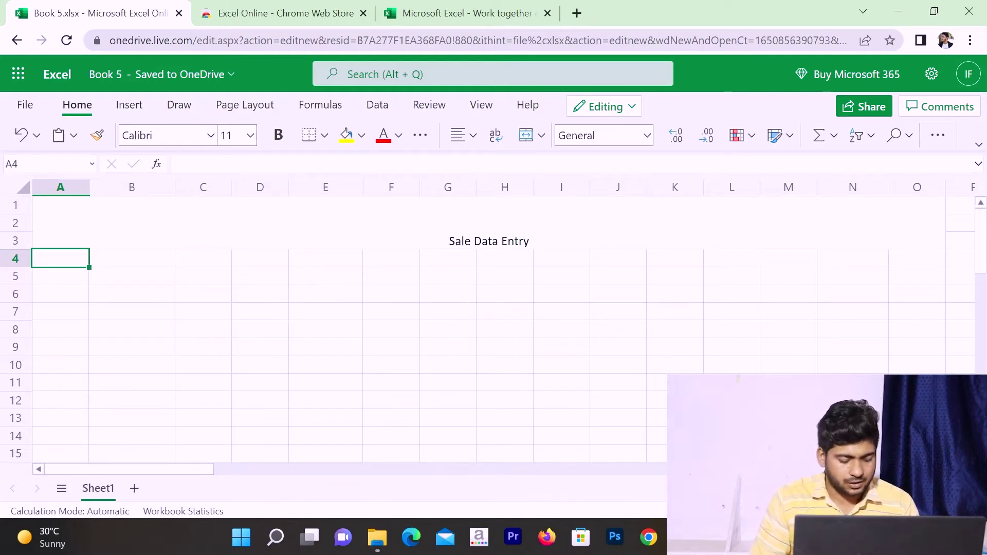
Enter row 4 headers Sr.no, Sale Date, Name, Address, Contact and Goods
{"action": "type", "text": "Sr.no"}
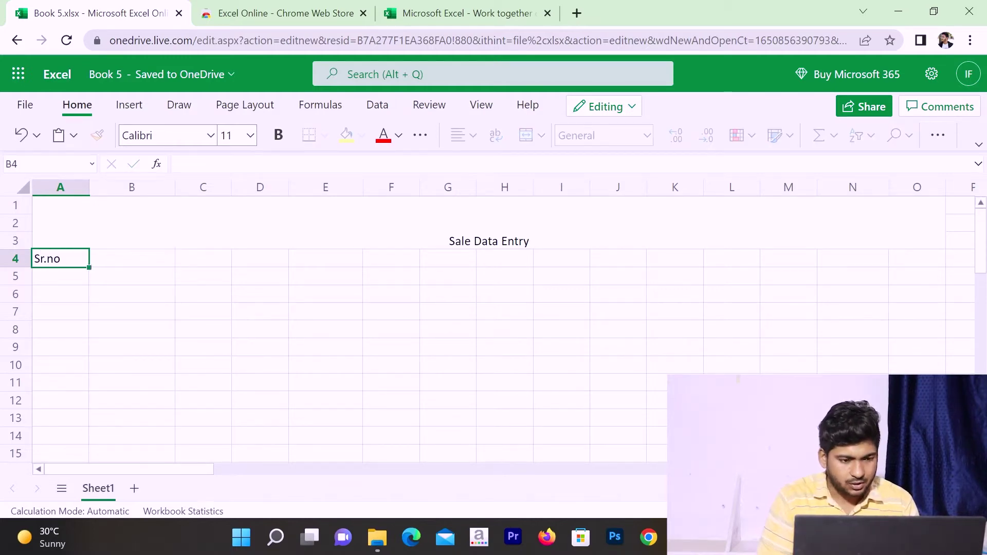
{"action": "key", "text": "Tab"}
{"action": "type", "text": "Sal"}
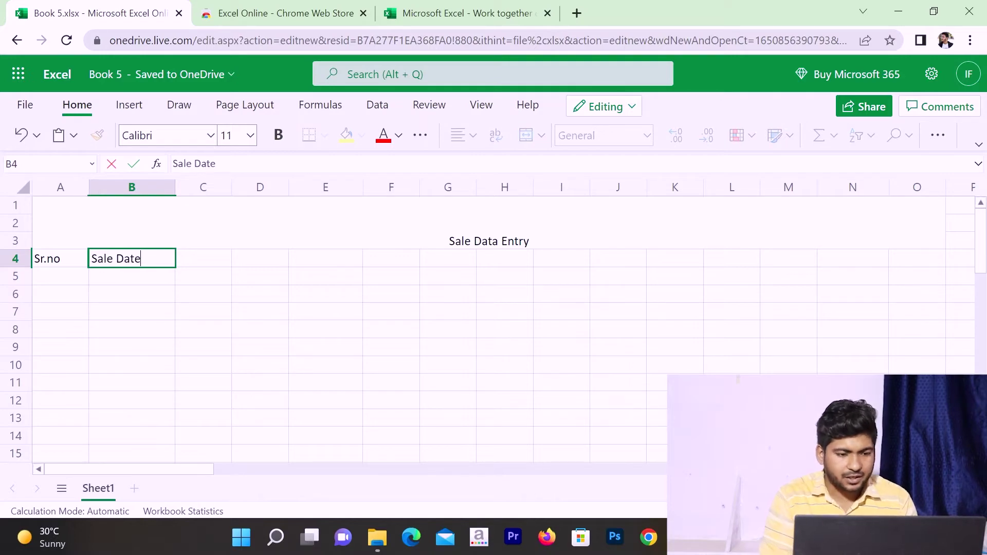
{"action": "key", "text": "Tab"}
{"action": "type", "text": "Na"}
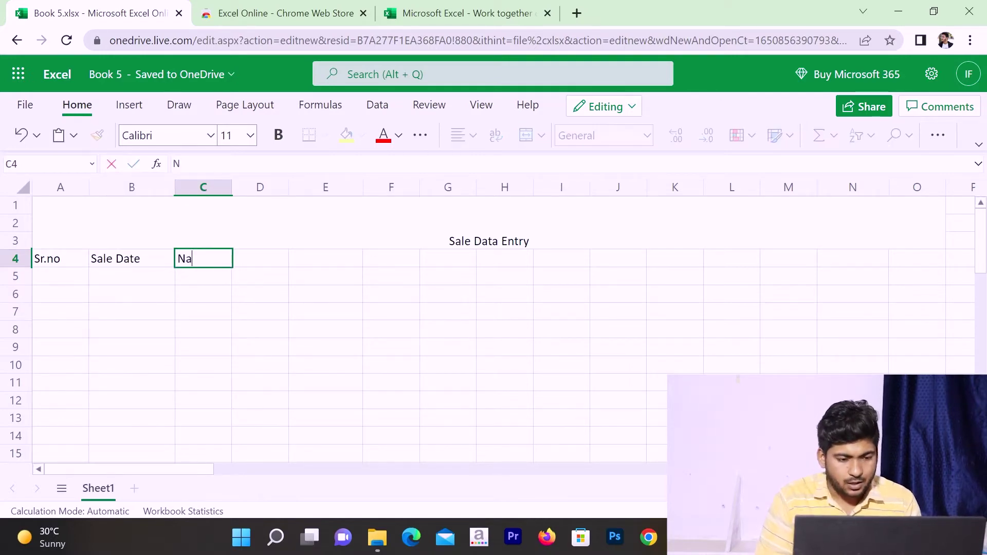
{"action": "type", "text": "me"}
{"action": "key", "text": "Tab"}
{"action": "type", "text": "A"}
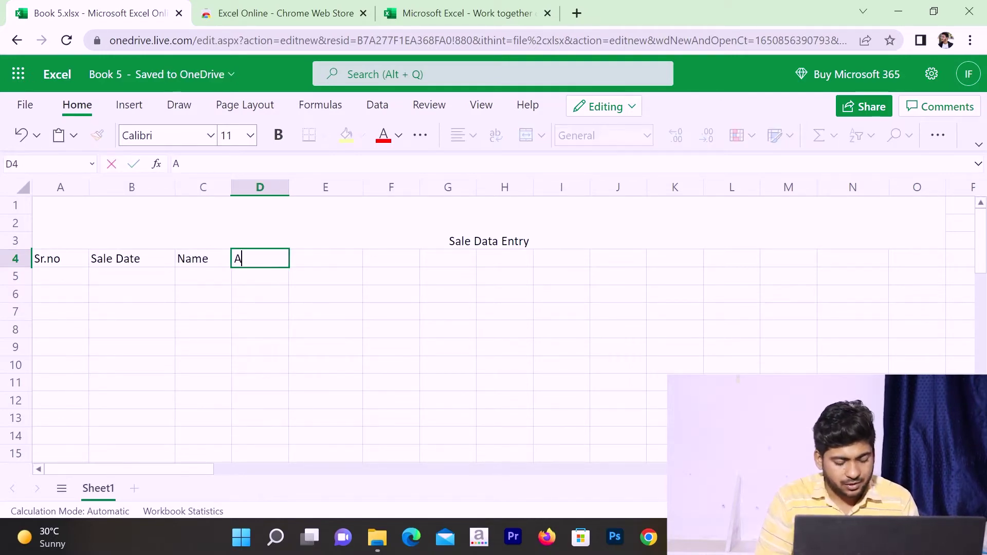
{"action": "type", "text": "ddress"}
{"action": "key", "text": "Tab"}
{"action": "type", "text": "C"}
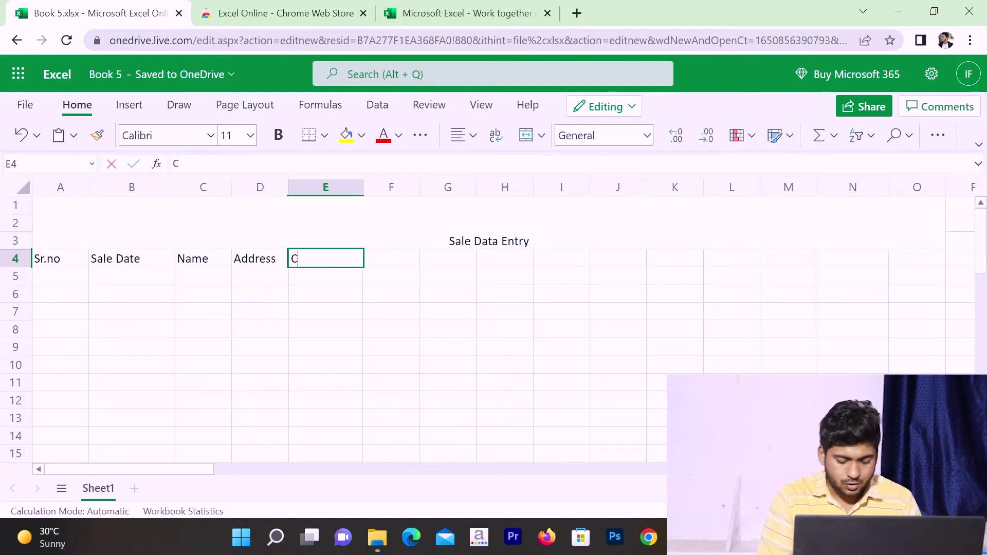
{"action": "type", "text": "ontact"}
{"action": "key", "text": "Tab"}
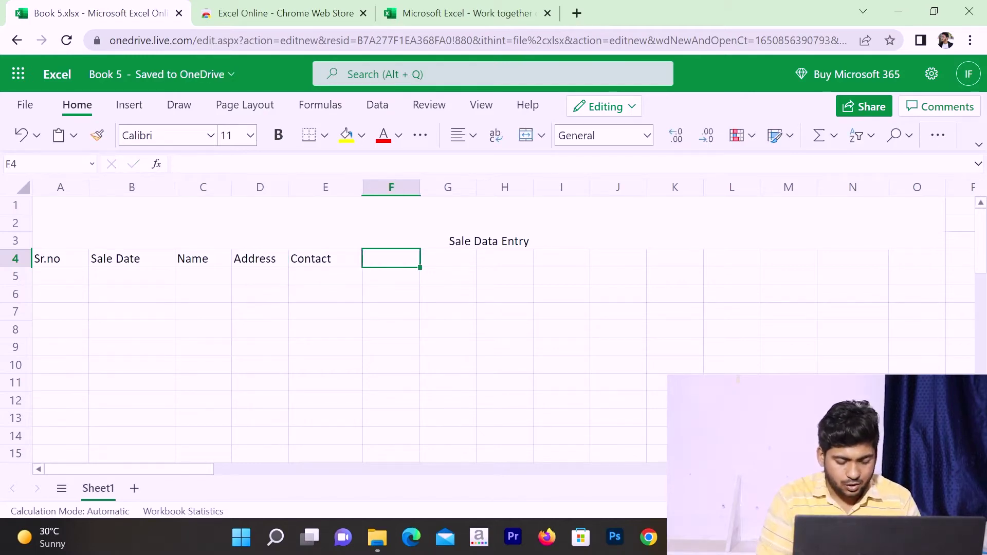
{"action": "type", "text": "Goods"}
{"action": "key", "text": "Tab"}
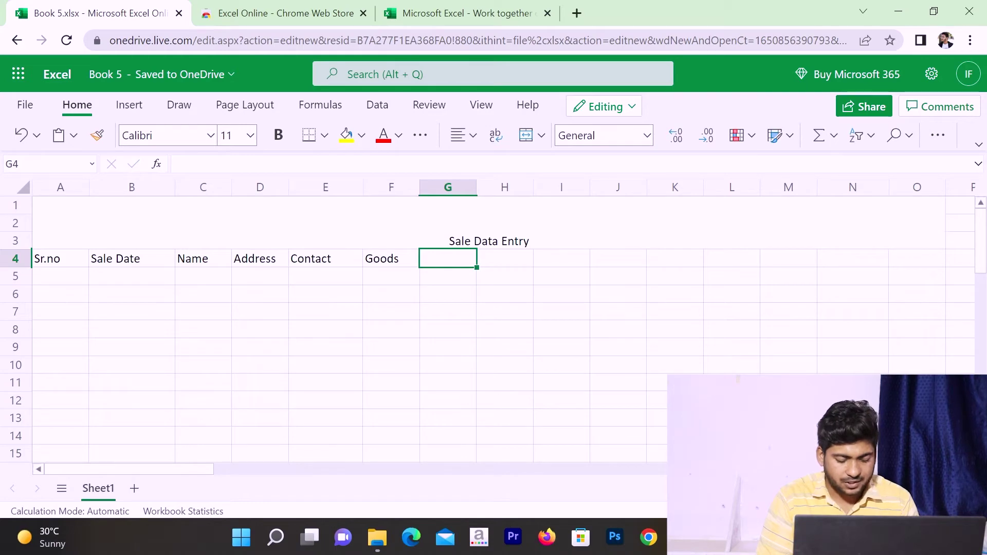
Continue the headers with Quantity, Rate, Amount and Gst12%
{"action": "type", "text": "Quanr"}
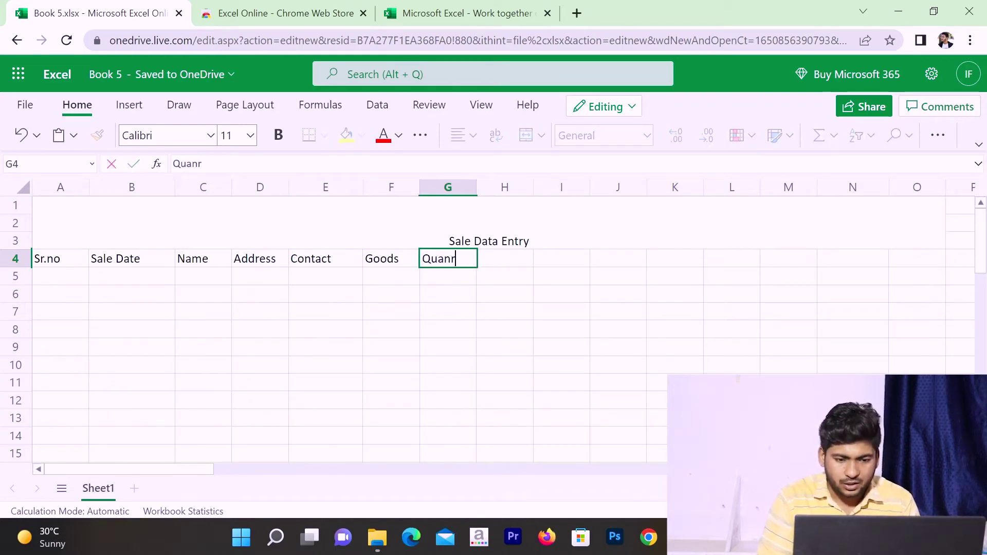
{"action": "type", "text": "ti"}
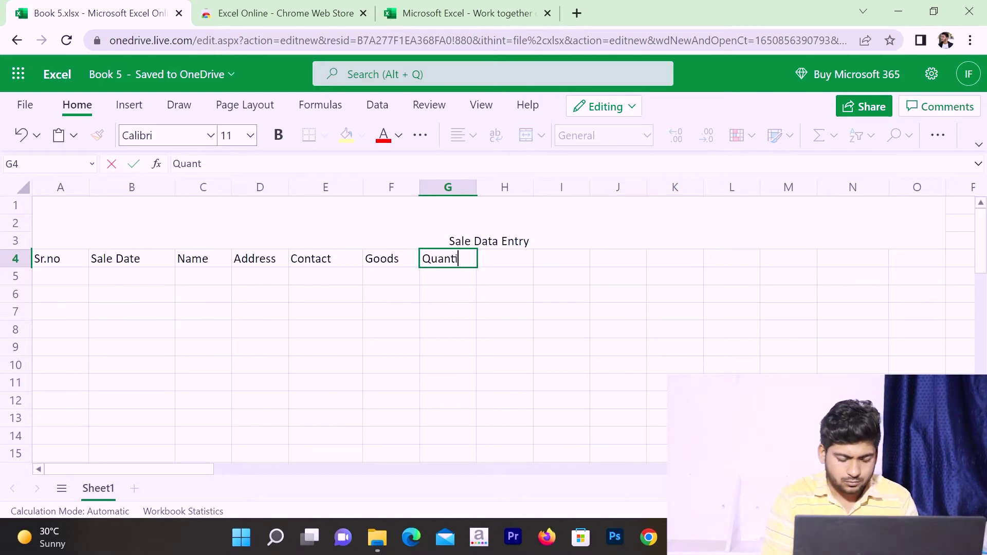
{"action": "type", "text": "tuitty"}
{"action": "key", "text": "Tab"}
{"action": "type", "text": "Rate"}
{"action": "key", "text": "Tab"}
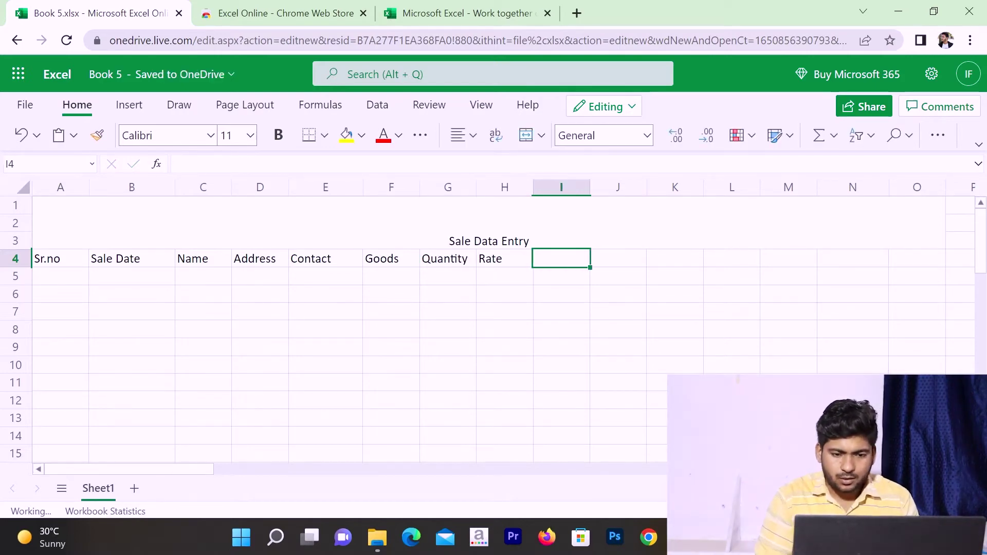
{"action": "type", "text": "Amount"}
{"action": "key", "text": "Tab"}
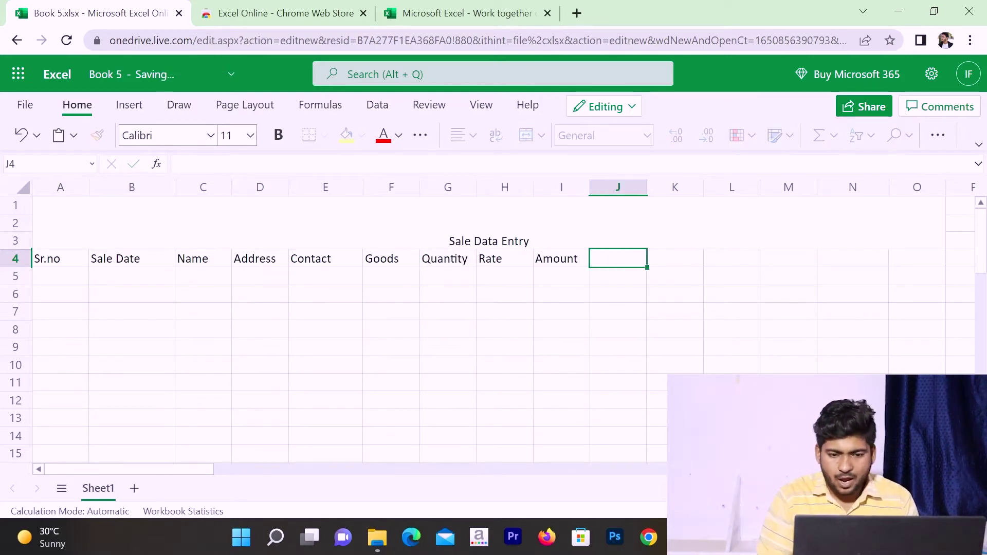
{"action": "type", "text": "Gs"}
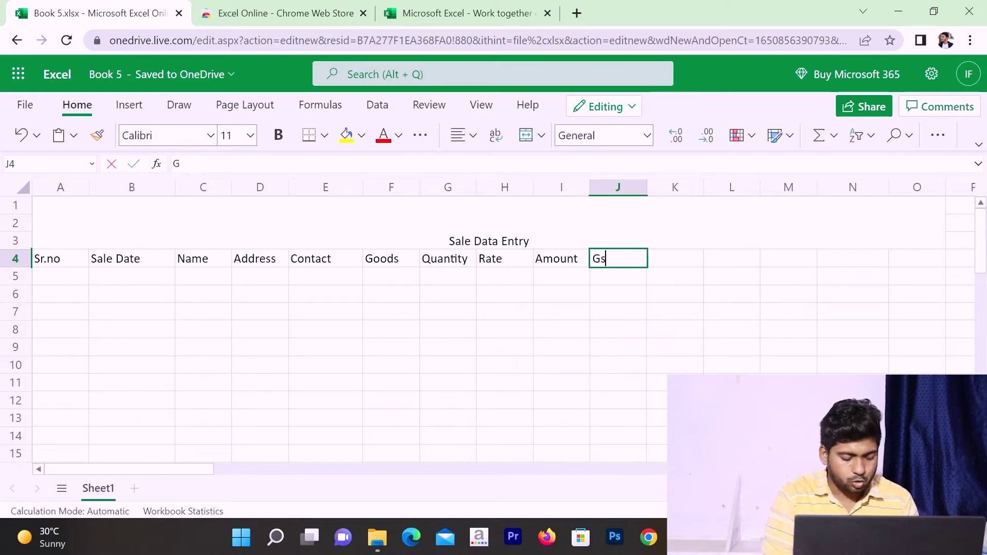
{"action": "type", "text": "t12%"}
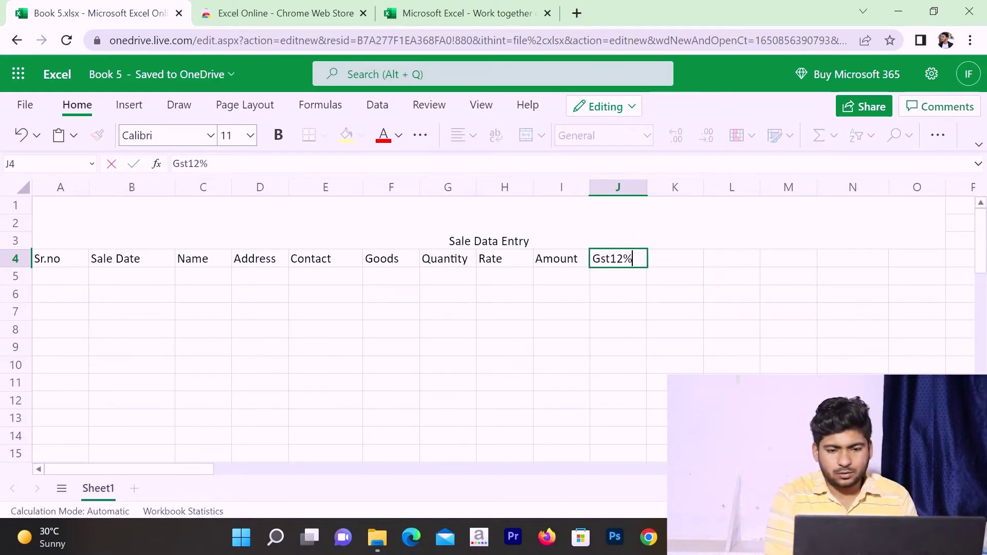
{"action": "key", "text": "Tab"}
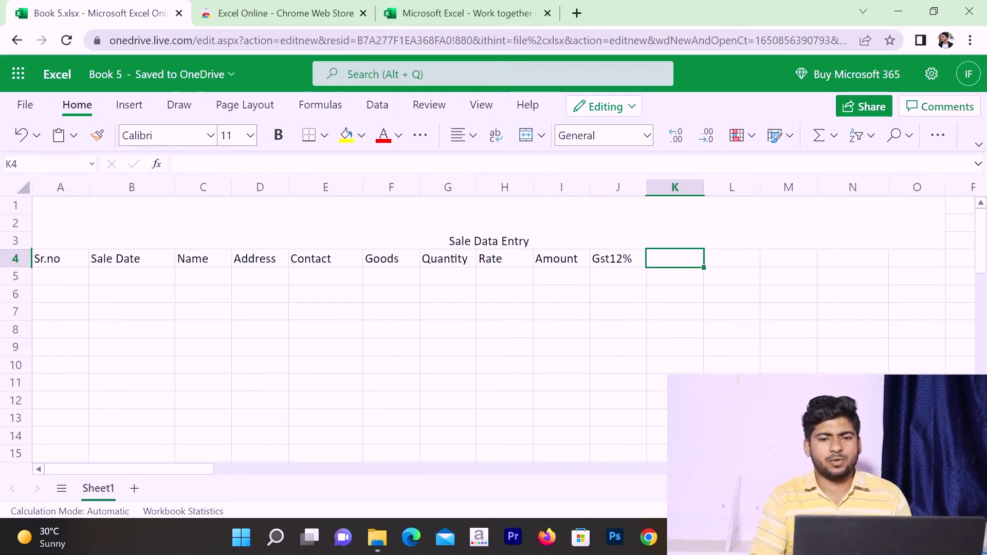
Finish the header row with Dis2%, Final am, Adv Rece and Off Bal
{"action": "type", "text": "Dis2%"}
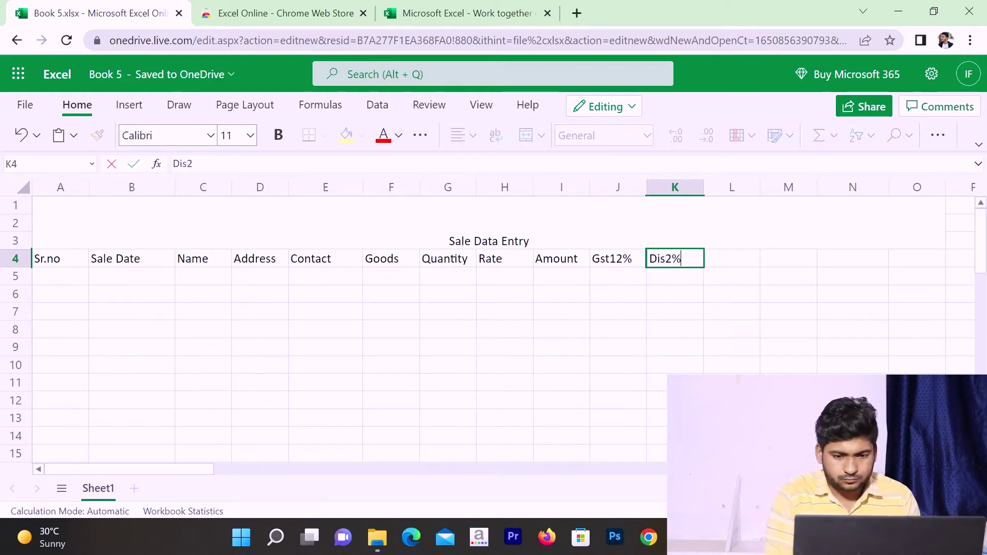
{"action": "key", "text": "Tab"}
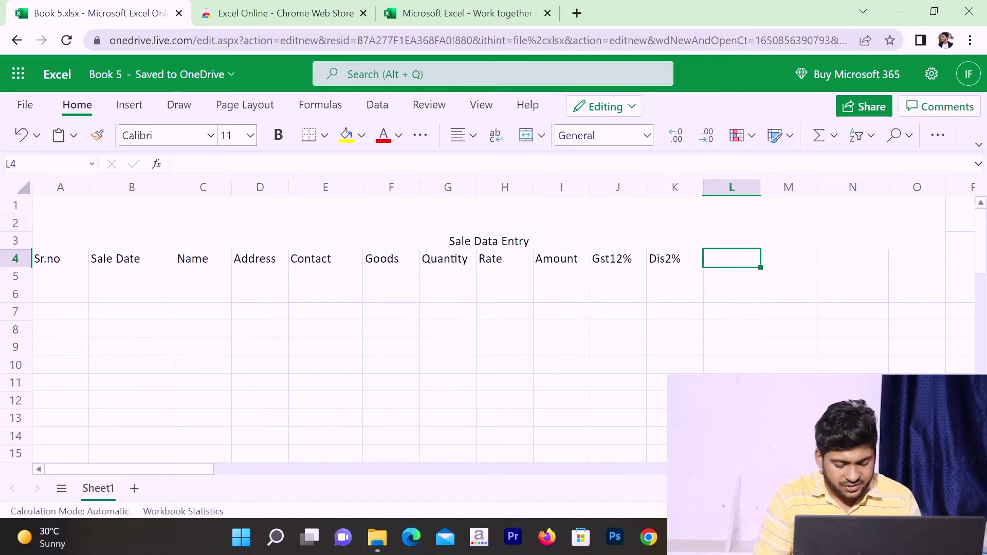
{"action": "type", "text": "Final am"}
{"action": "key", "text": "Tab"}
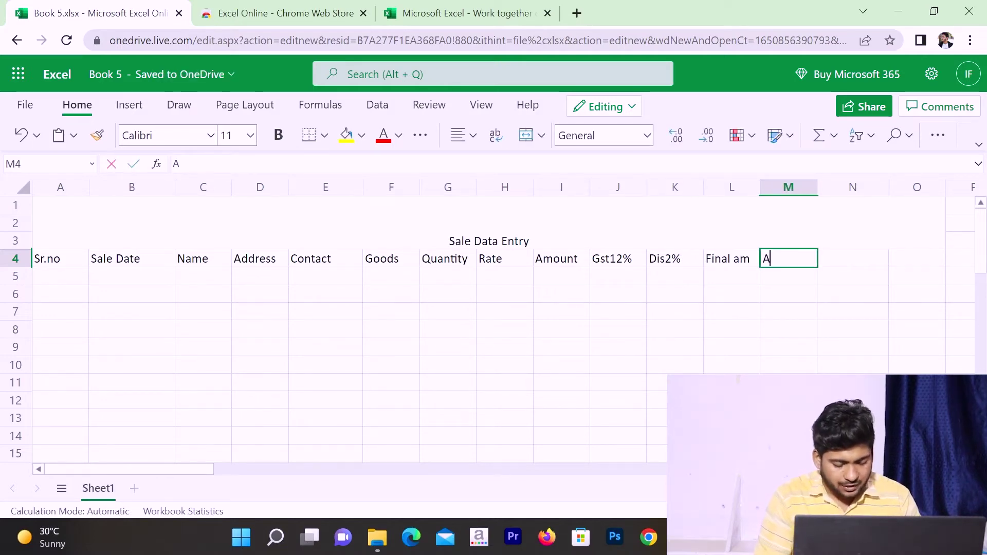
{"action": "type", "text": "dv Rece"}
{"action": "key", "text": "Tab"}
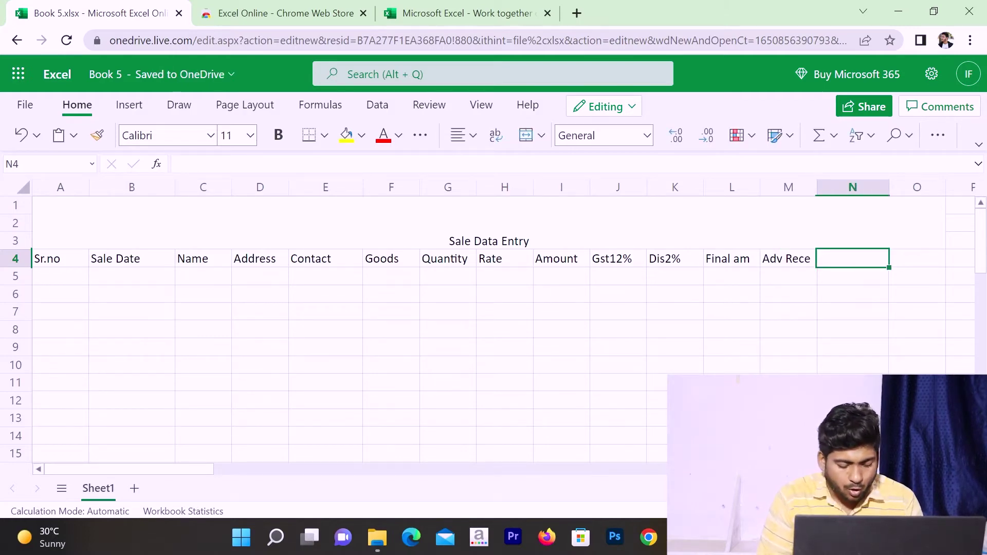
{"action": "type", "text": "Off Bal"}
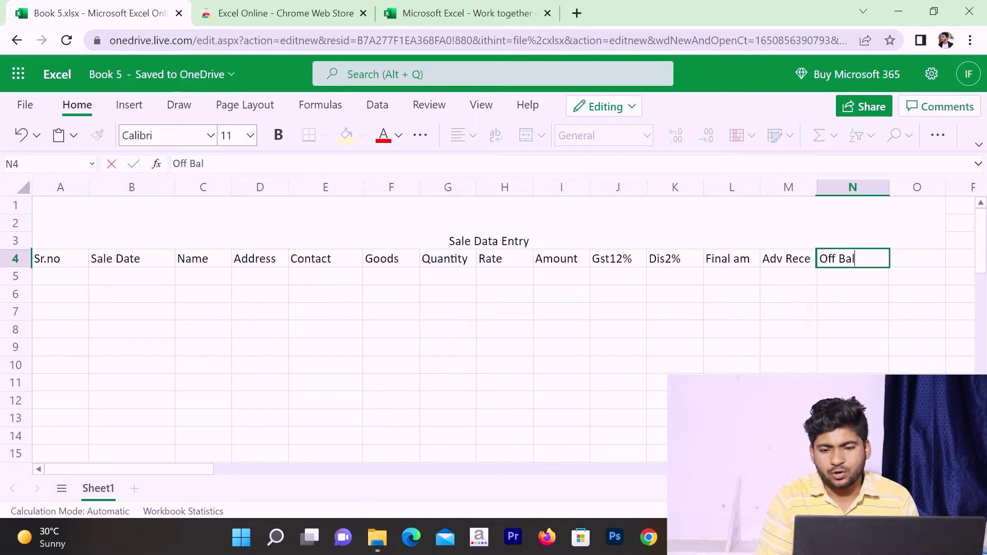
{"action": "key", "text": "Return"}
{"action": "key", "text": "Left"}
{"action": "key", "text": "Left"}
Enter serial number 1 and sale date 25-04-2022 in row 5
{"action": "key", "text": "Left"}
{"action": "key", "text": "Left"}
{"action": "key", "text": "Left"}
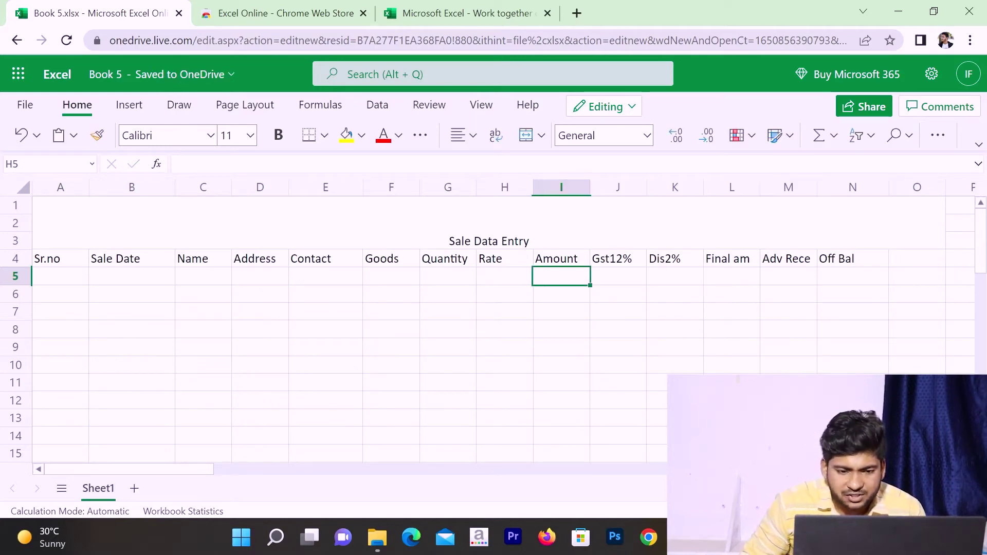
{"action": "key", "text": "Left"}
{"action": "key", "text": "Left"}
{"action": "key", "text": "Left"}
{"action": "key", "text": "Left"}
{"action": "key", "text": "Left"}
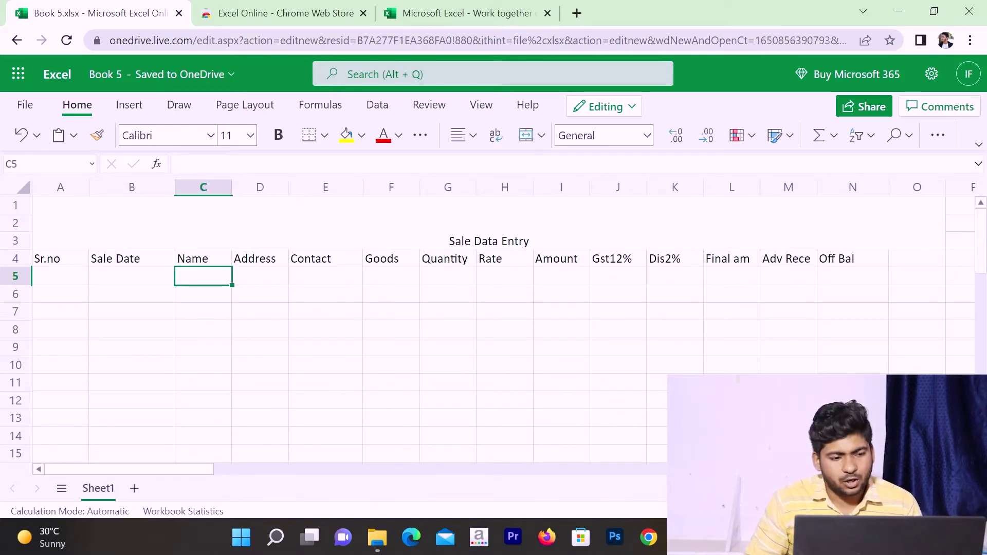
{"action": "key", "text": "Left"}
{"action": "key", "text": "Left"}
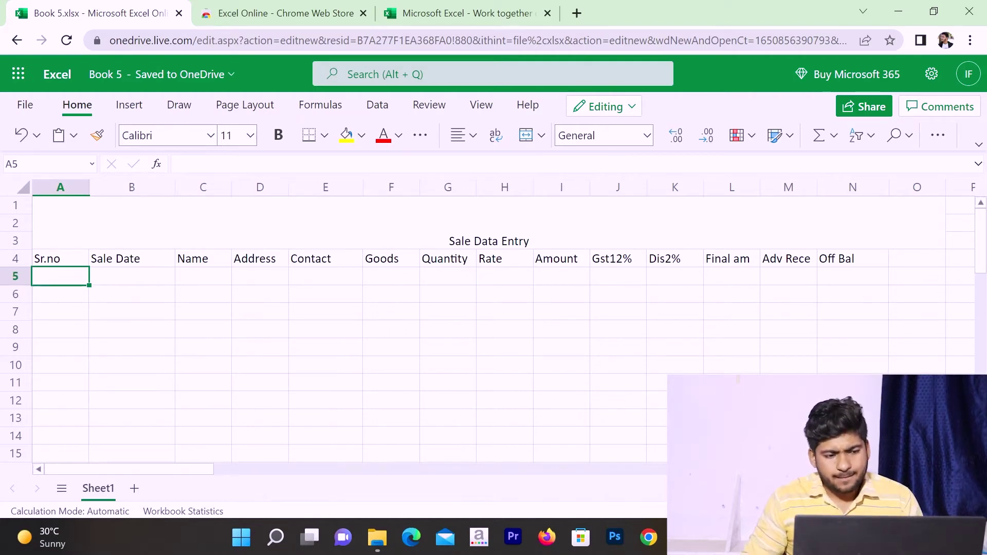
{"action": "type", "text": "1"}
{"action": "key", "text": "Tab"}
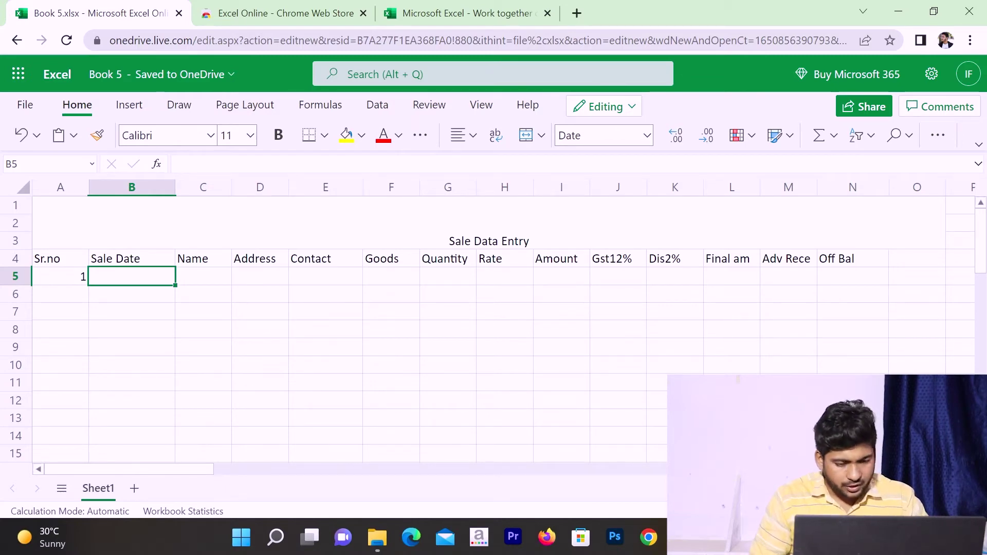
{"action": "type", "text": "25-04-2022"}
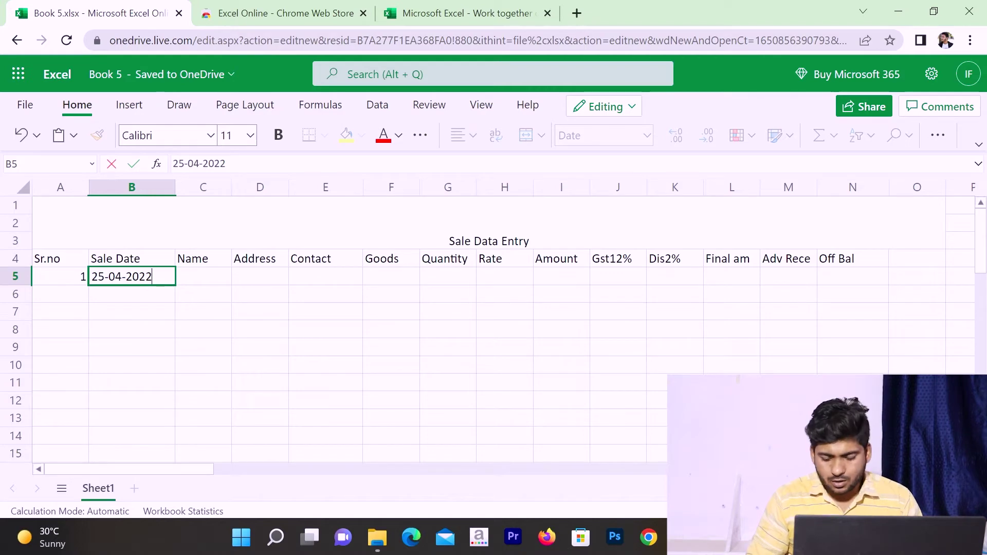
{"action": "key", "text": "Tab"}
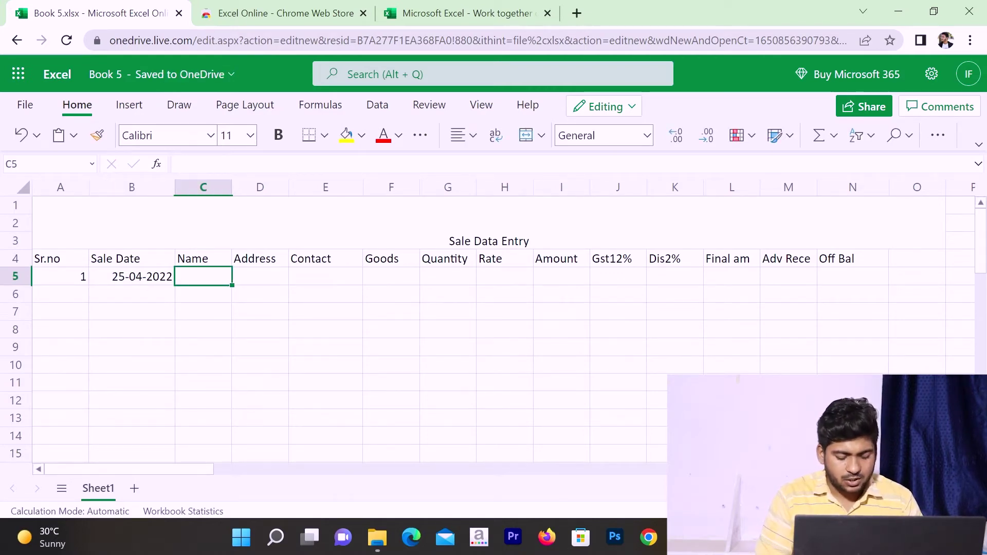
Fill in the customer's name, address and contact number
{"action": "type", "text": "B"}
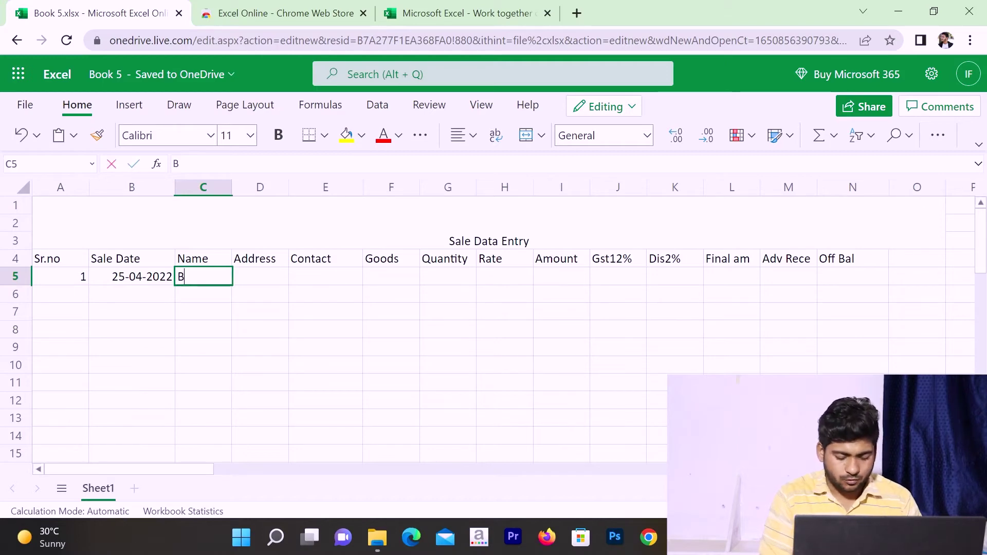
{"action": "type", "text": "in"}
{"action": "key", "text": "BackSpace"}
{"action": "key", "text": "BackSpace"}
{"action": "type", "text": "Vinit"}
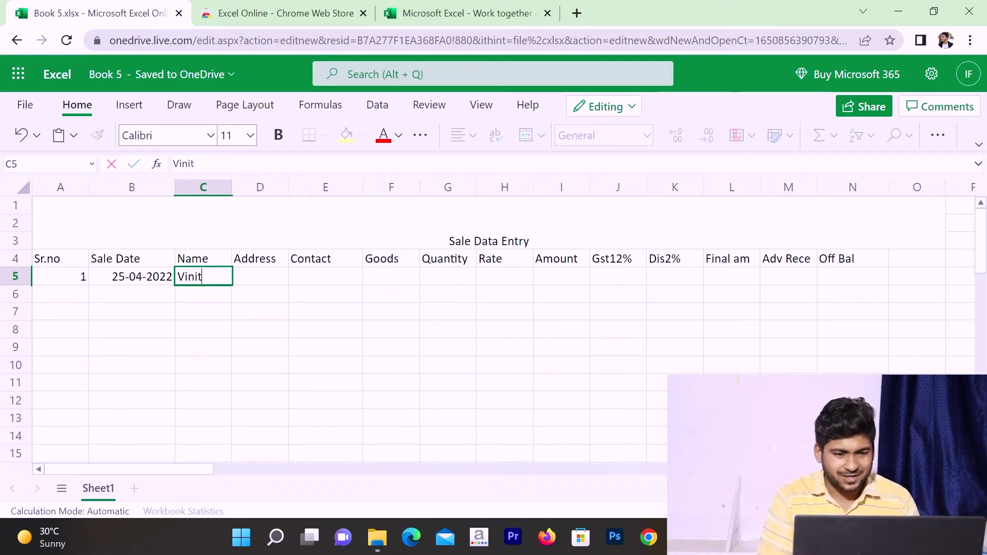
{"action": "key", "text": "Tab"}
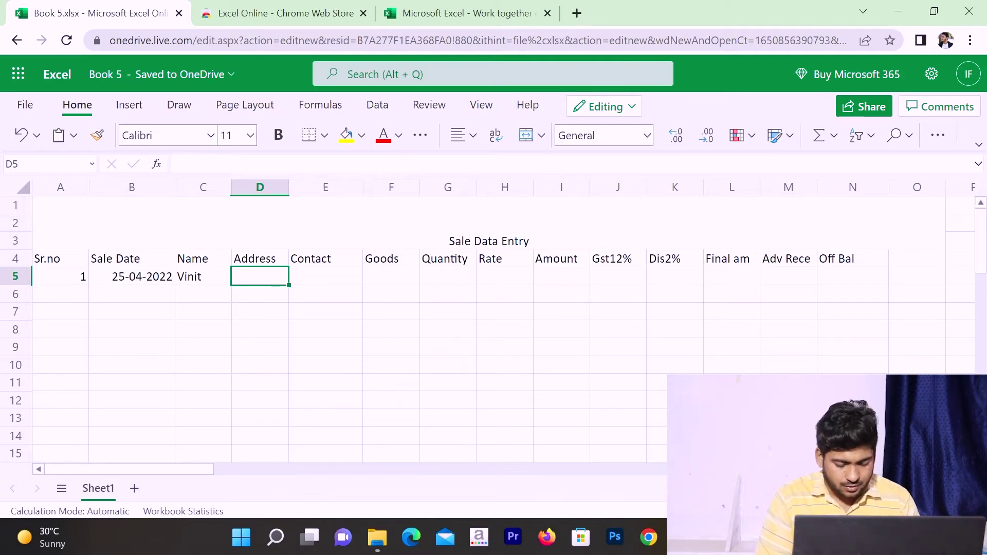
{"action": "type", "text": "Makanpur"}
{"action": "key", "text": "Tab"}
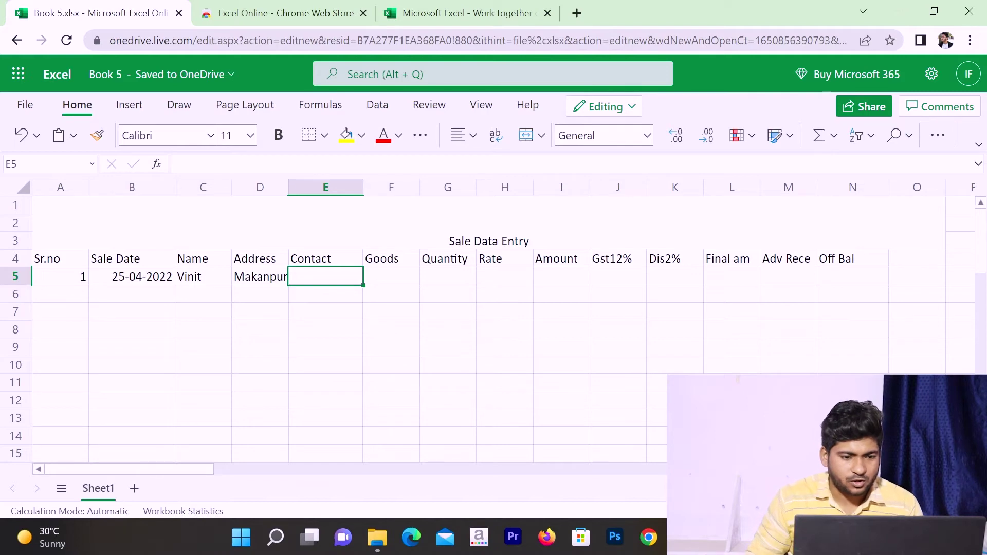
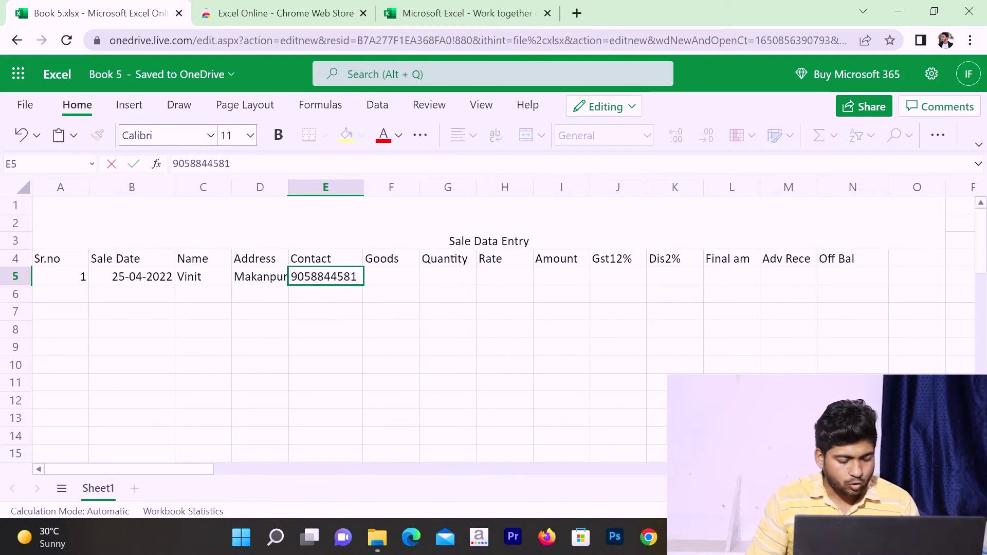
{"action": "key", "text": "Tab"}
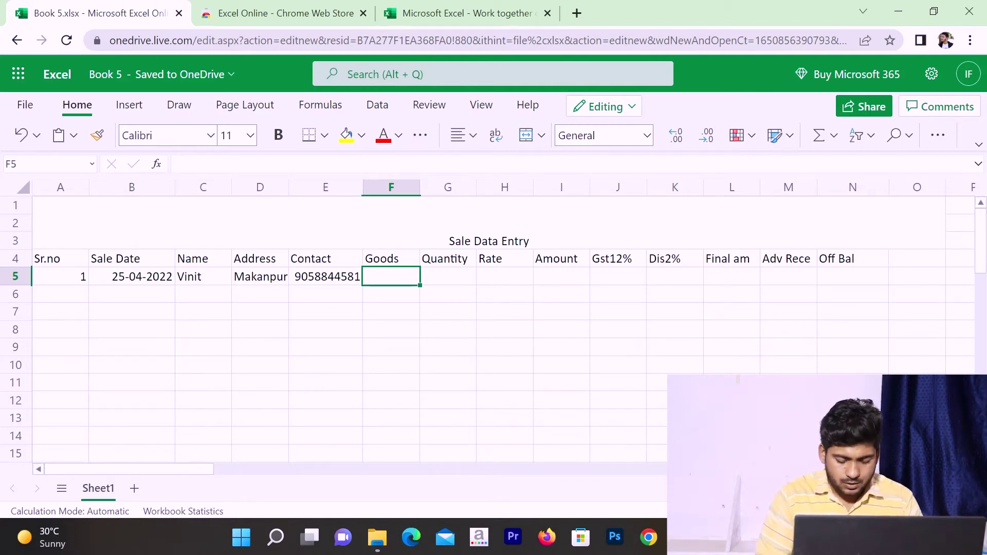
Enter Keyboard as goods, quantity 50 and rate 600
{"action": "type", "text": "Keyboard"}
{"action": "key", "text": "Tab"}
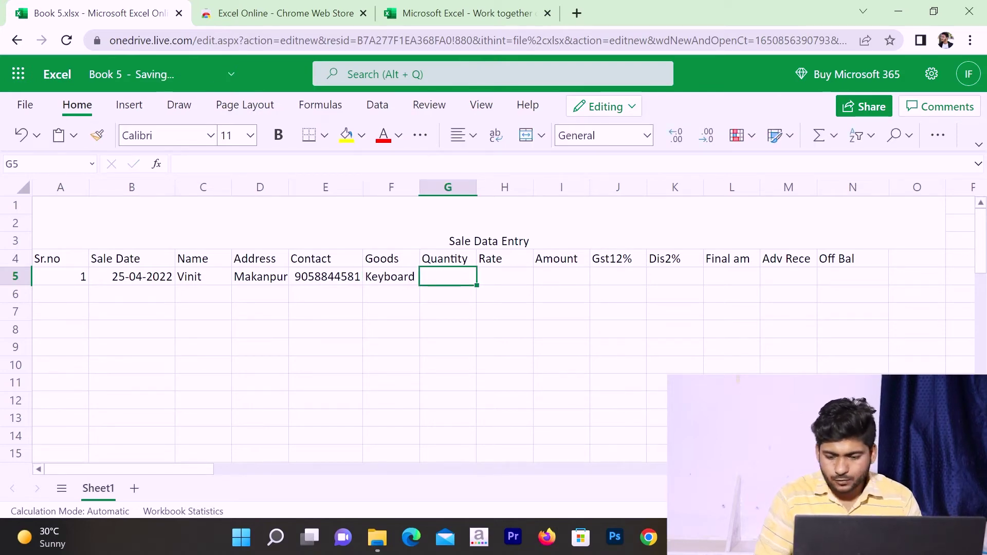
{"action": "type", "text": "50"}
{"action": "key", "text": "Tab"}
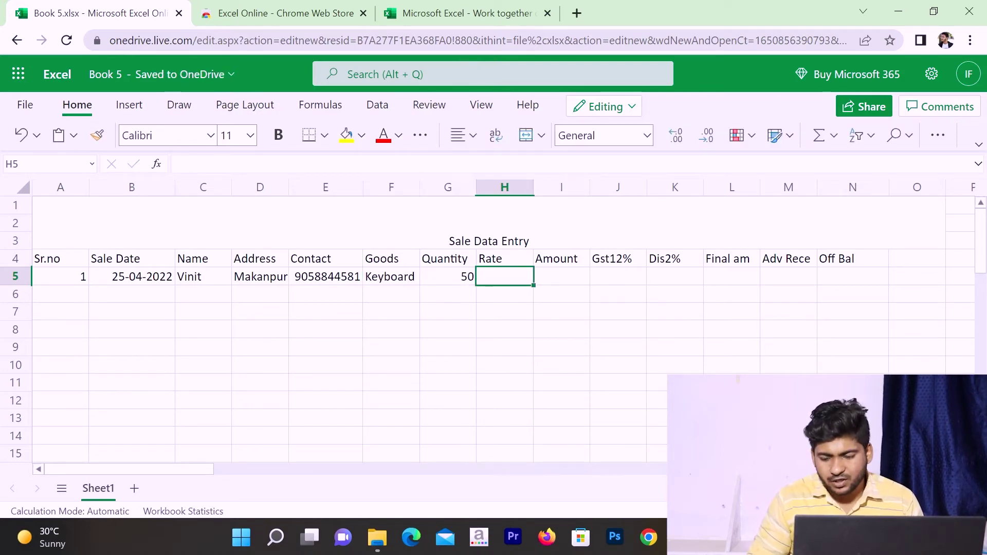
{"action": "type", "text": "600"}
{"action": "key", "text": "Return"}
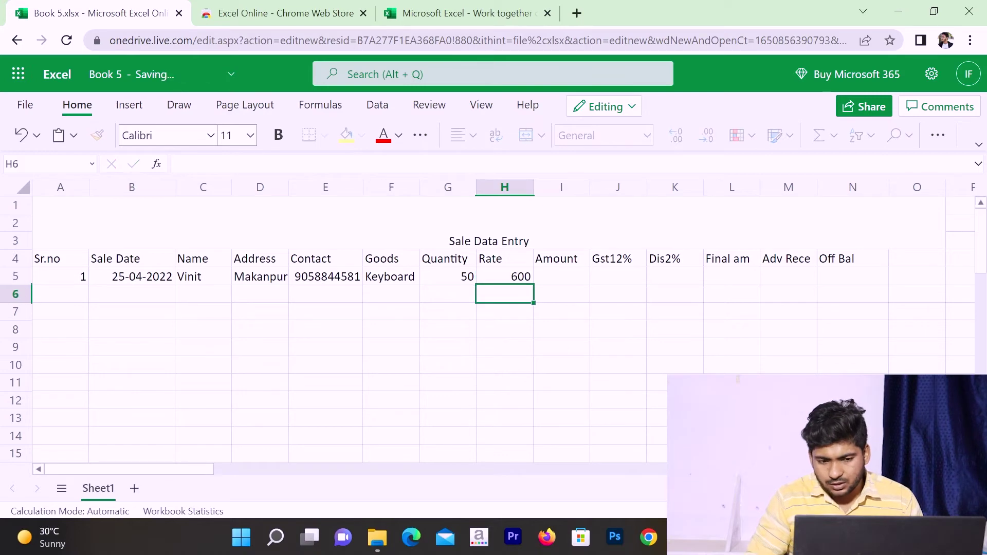
{"action": "left_click", "coordinate": [561, 276]}
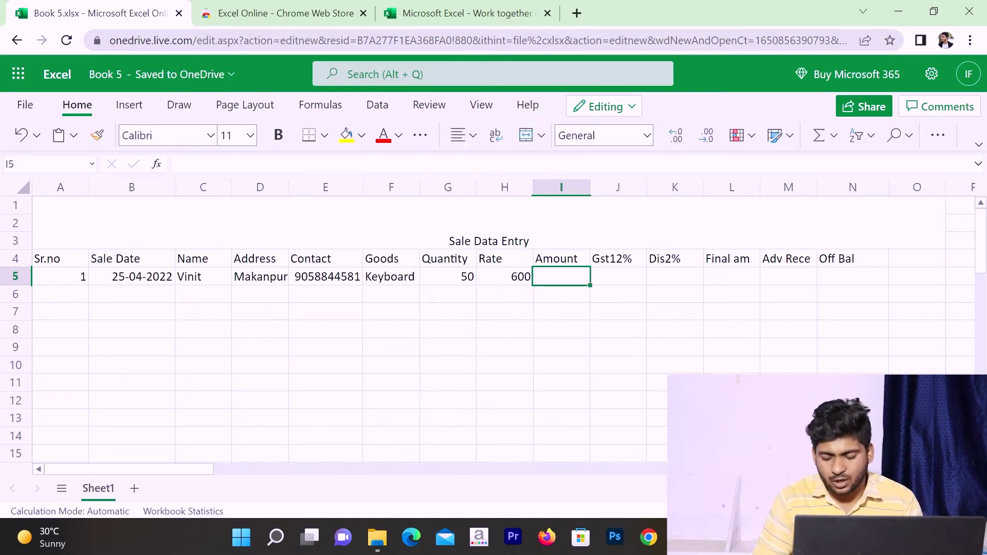
Enter =G5*H5 in I5 so the Amount shows 30000
{"action": "type", "text": "="}
{"action": "key", "text": "Left"}
{"action": "key", "text": "Left"}
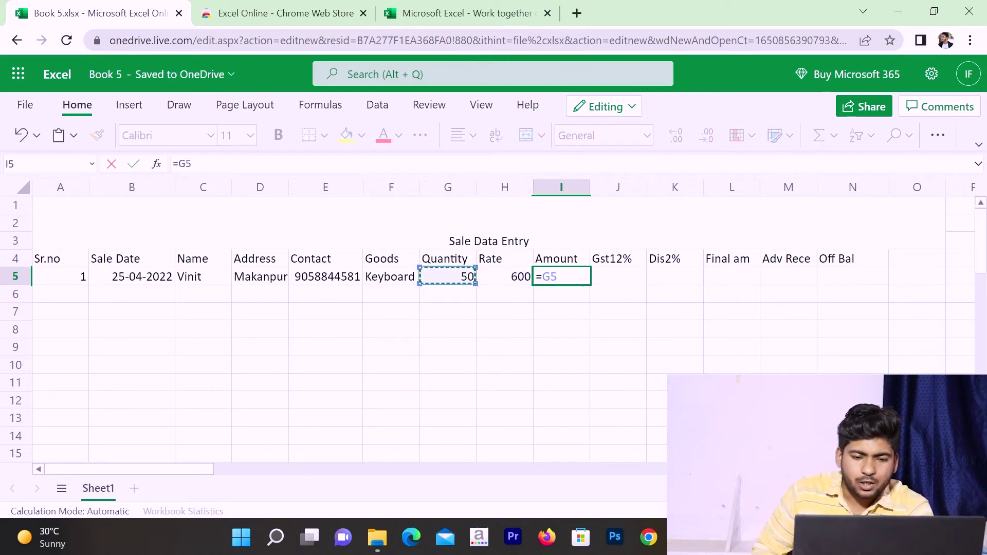
{"action": "type", "text": "*"}
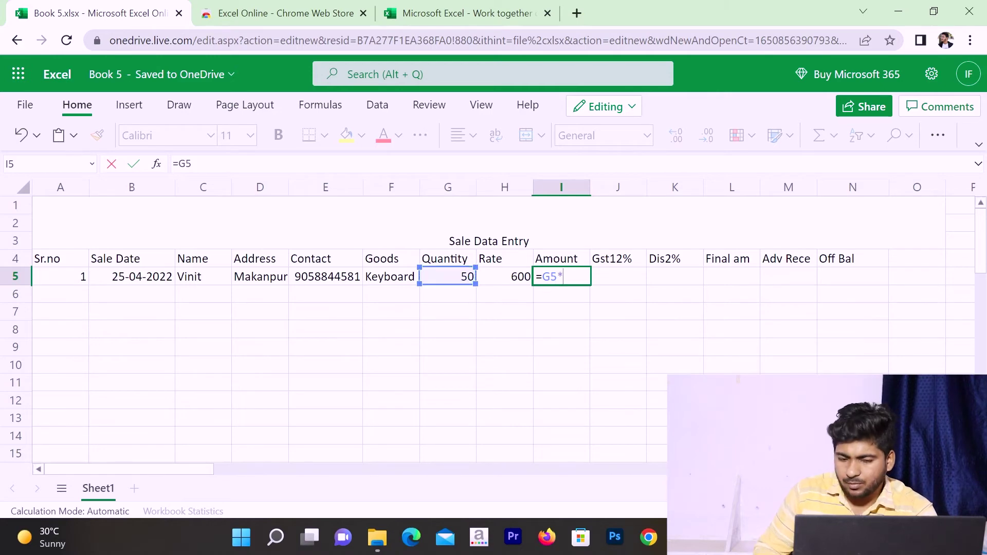
{"action": "left_click", "coordinate": [504, 276]}
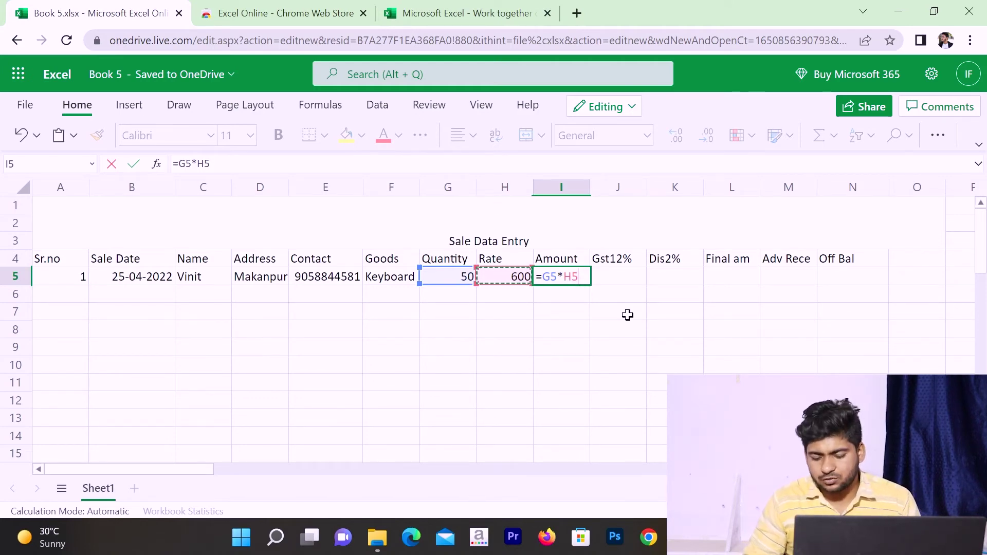
{"action": "key", "text": "Return"}
{"action": "key", "text": "Up"}
{"action": "key", "text": "Right"}
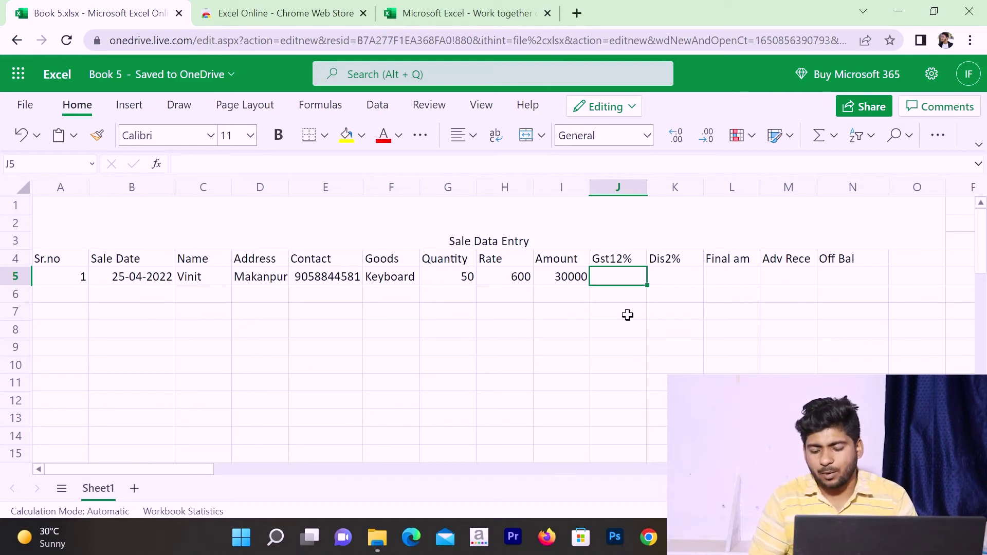
Enter =I5*12% in J5 to get GST of 3600
{"action": "type", "text": "="}
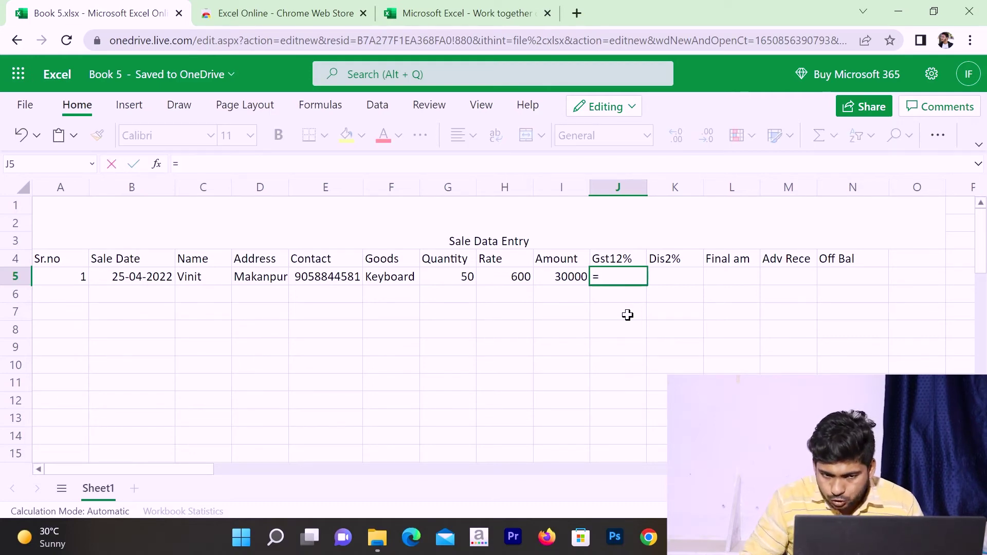
{"action": "type", "text": "I5*12%"}
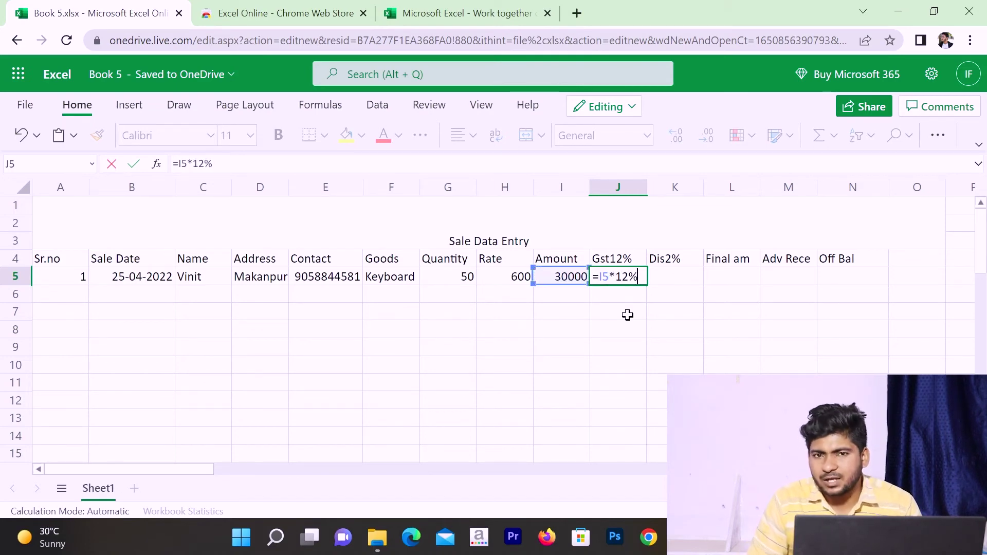
{"action": "key", "text": "Return"}
{"action": "key", "text": "Up"}
{"action": "key", "text": "Right"}
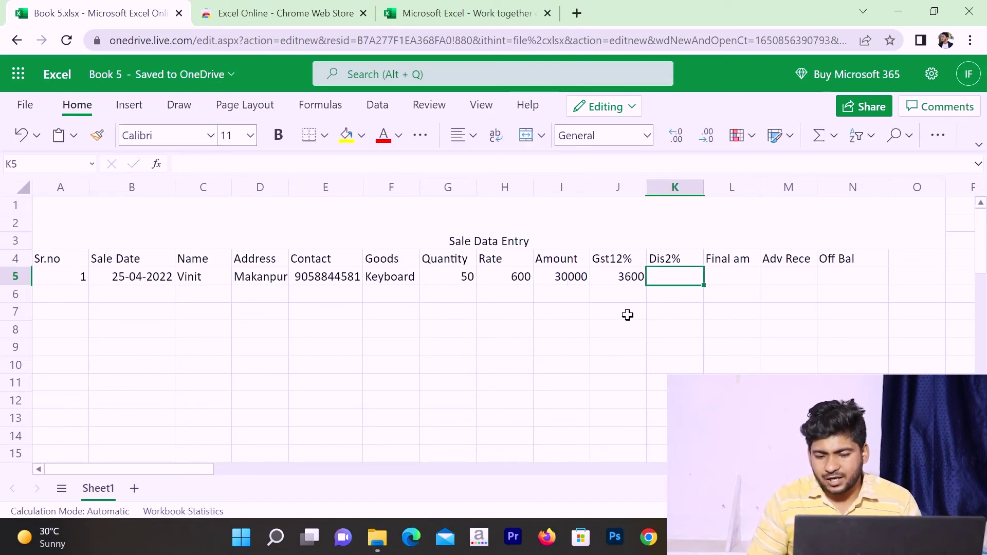
Enter =I5*2% in K5 to get a 600 discount
{"action": "type", "text": "="}
{"action": "key", "text": "Left"}
{"action": "key", "text": "Left"}
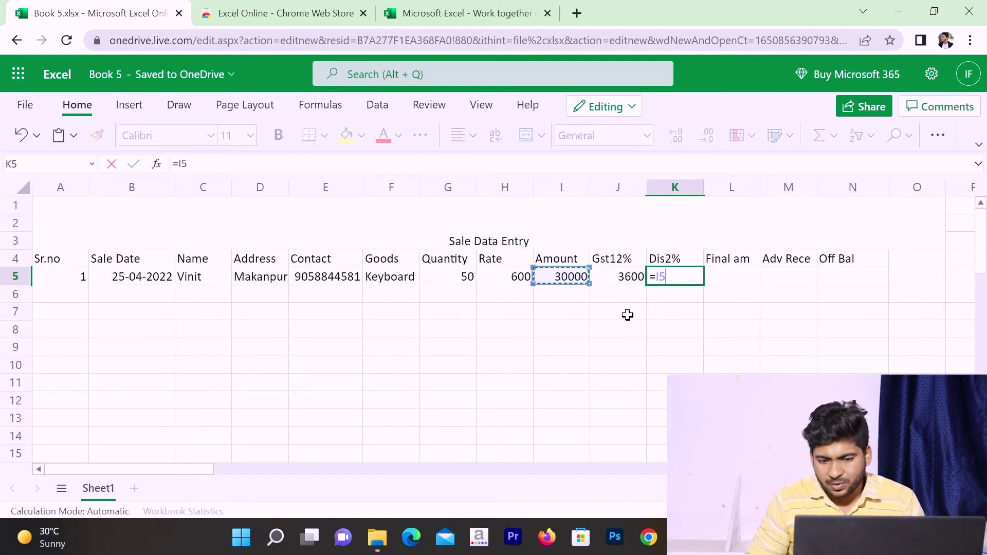
{"action": "type", "text": "*2%"}
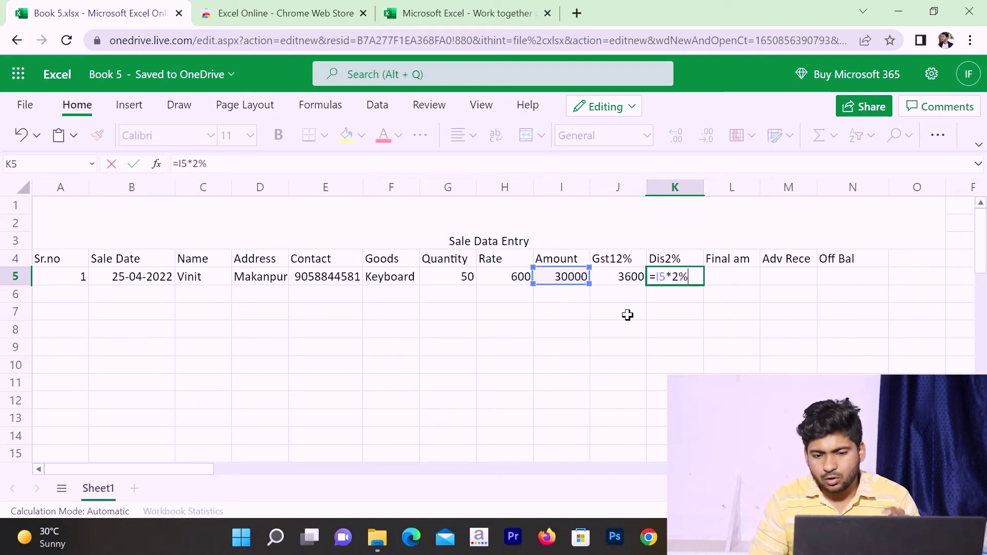
{"action": "key", "text": "Return"}
{"action": "key", "text": "Up"}
{"action": "key", "text": "Right"}
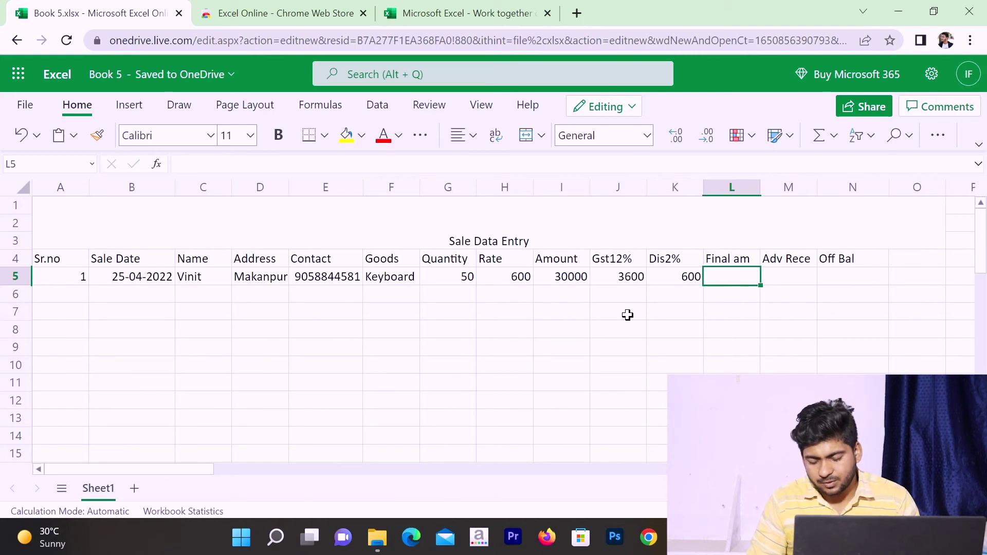
Enter =I5+J5-K5 in L5 so the final amount shows 33000
{"action": "type", "text": "="}
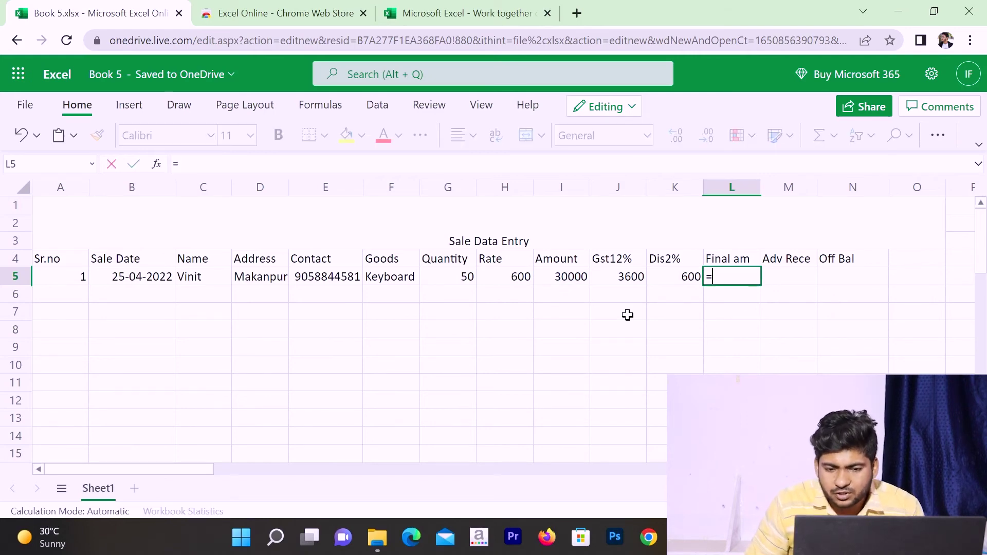
{"action": "key", "text": "Left"}
{"action": "key", "text": "Left"}
{"action": "key", "text": "Left"}
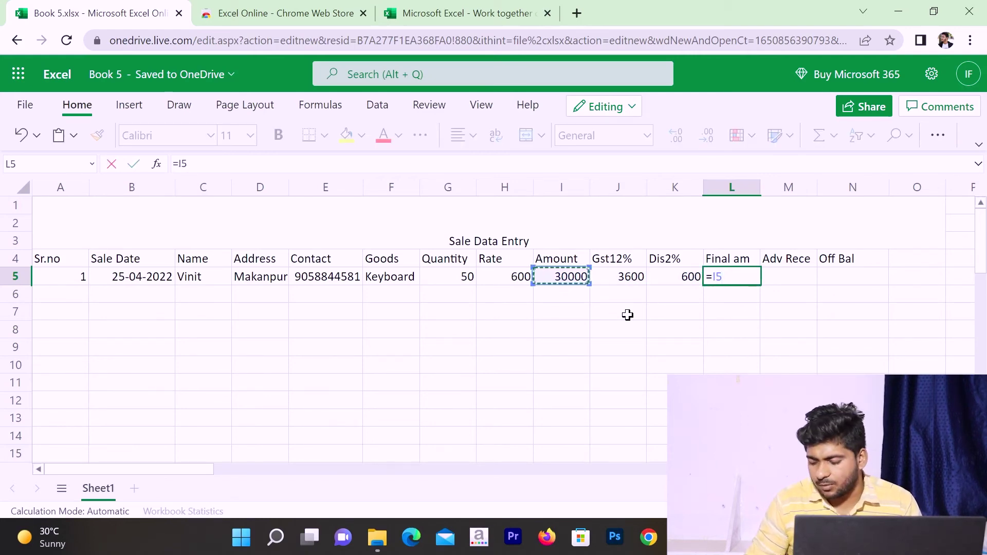
{"action": "type", "text": "+"}
{"action": "key", "text": "Left"}
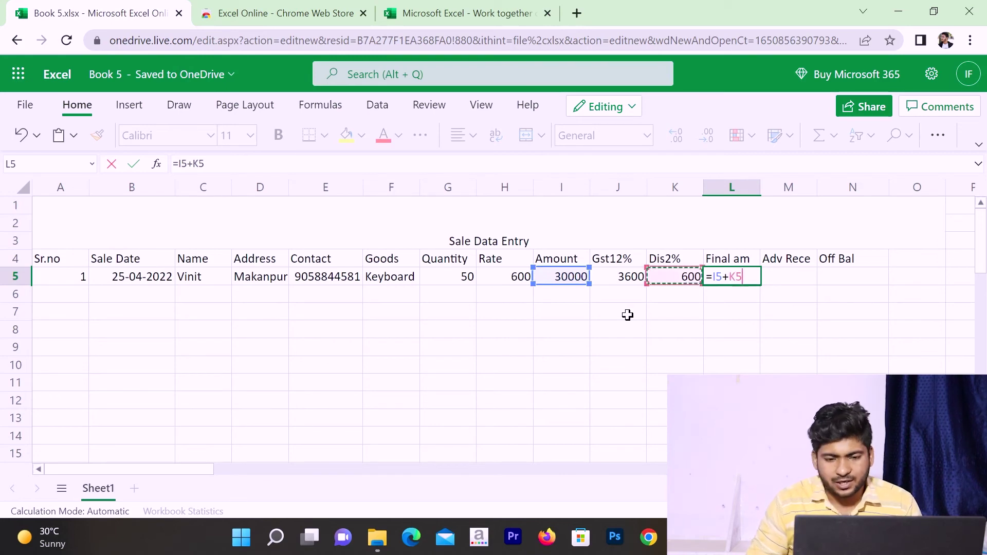
{"action": "key", "text": "Left"}
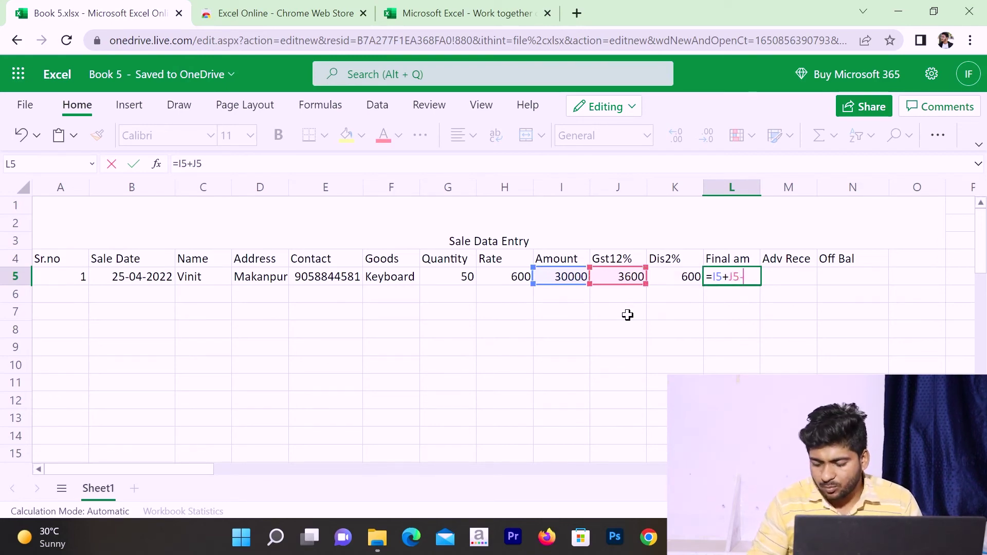
{"action": "type", "text": "K5"}
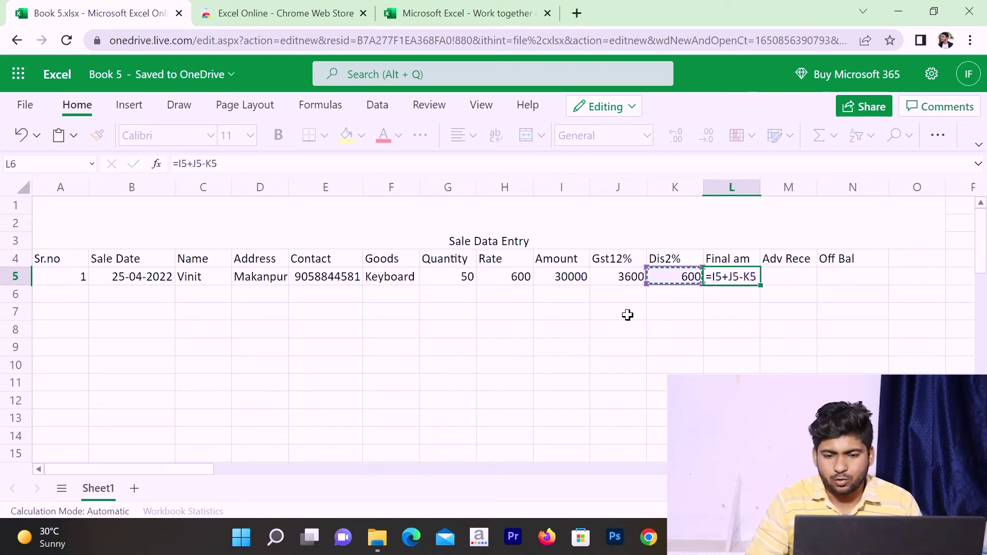
{"action": "key", "text": "Return"}
{"action": "key", "text": "Up"}
{"action": "key", "text": "Right"}
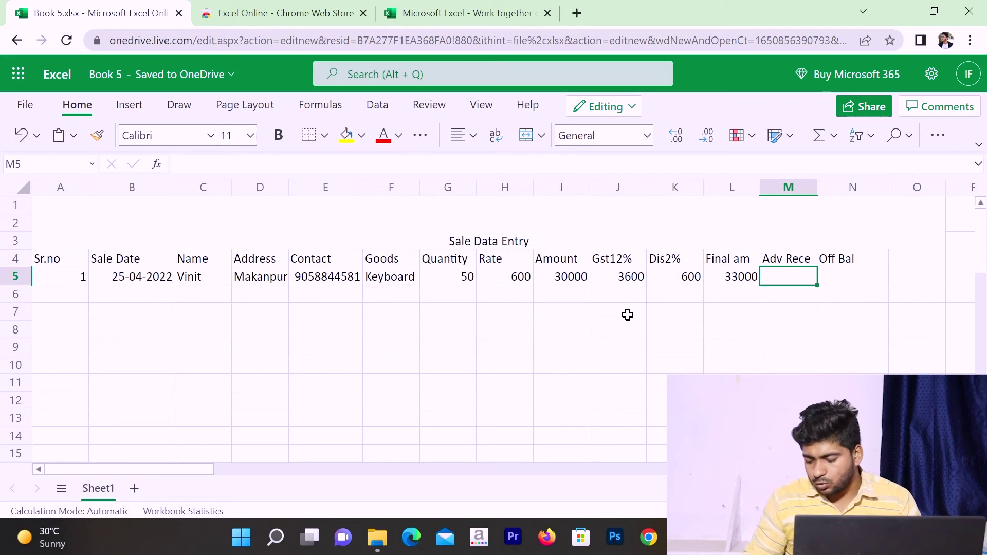
Enter advance 15000 in M5 and balance formula =L5-M5 in N5, showing 18000
{"action": "type", "text": "15000"}
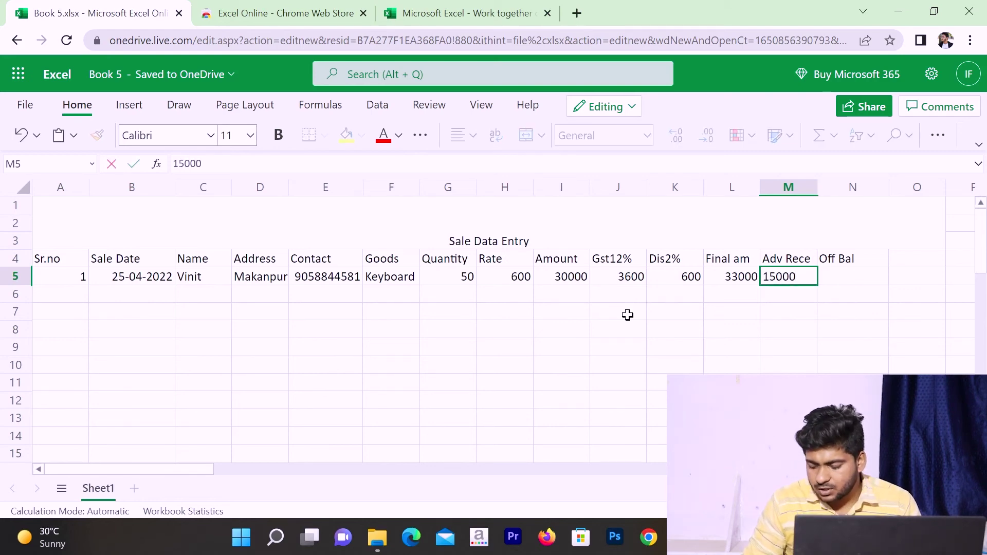
{"action": "key", "text": "Right"}
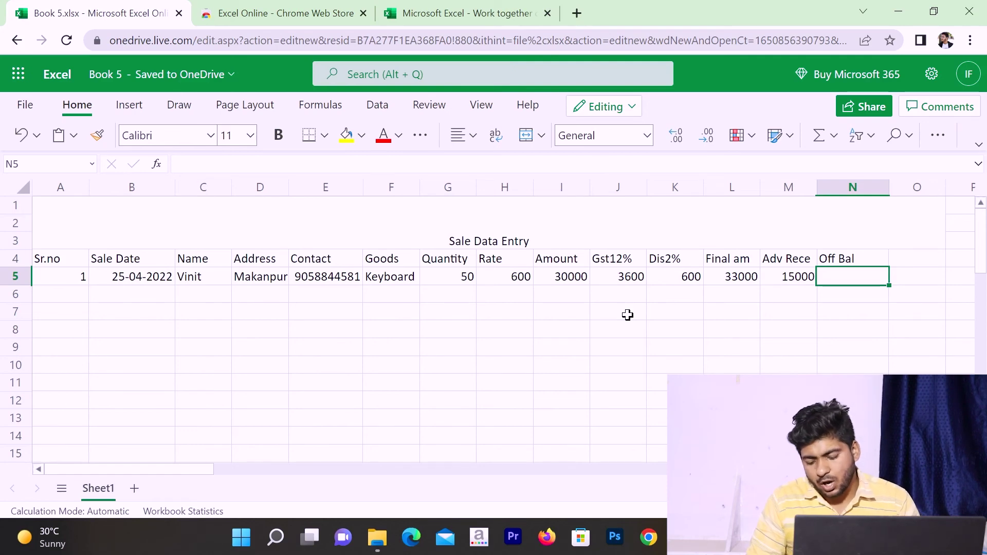
{"action": "type", "text": "="}
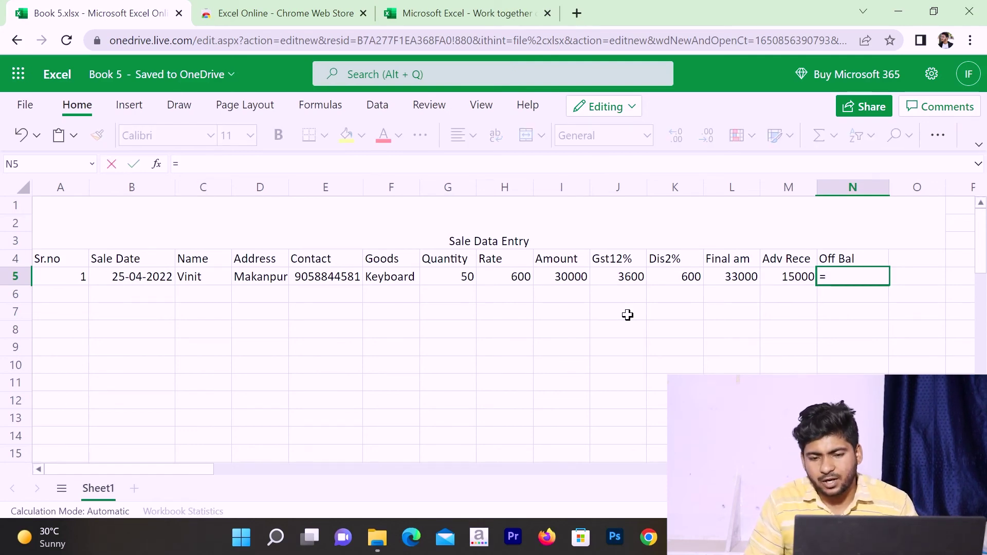
{"action": "key", "text": "Left"}
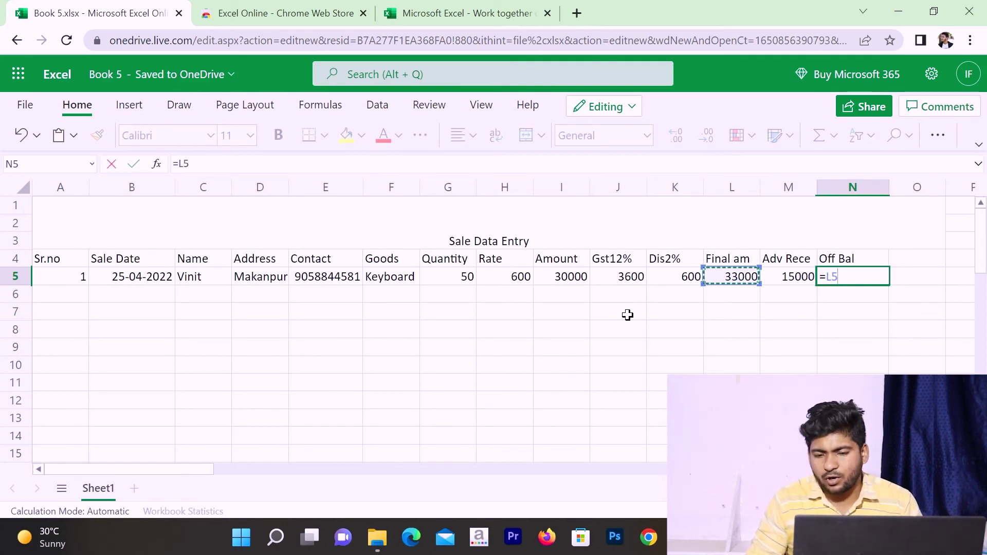
{"action": "type", "text": "-"}
{"action": "key", "text": "Left"}
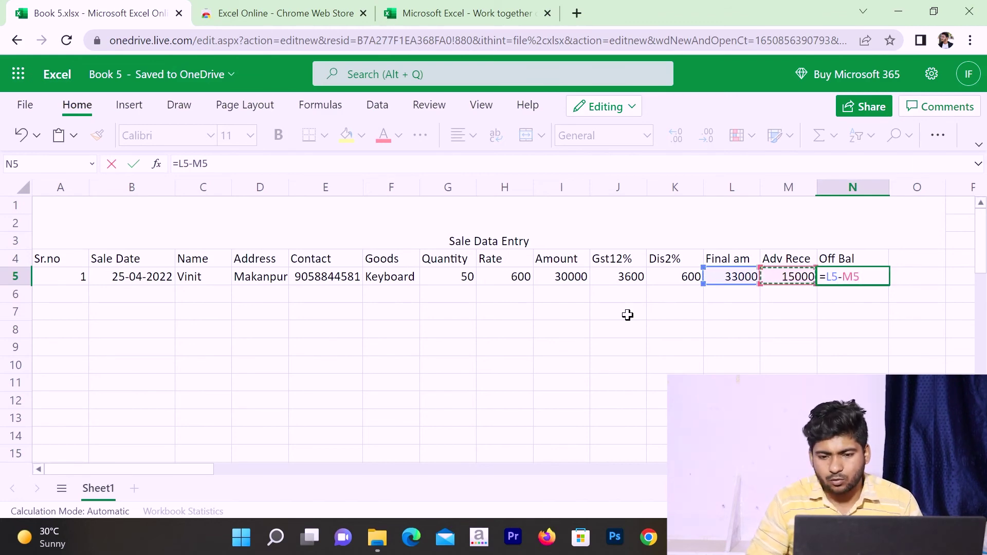
{"action": "key", "text": "Return"}
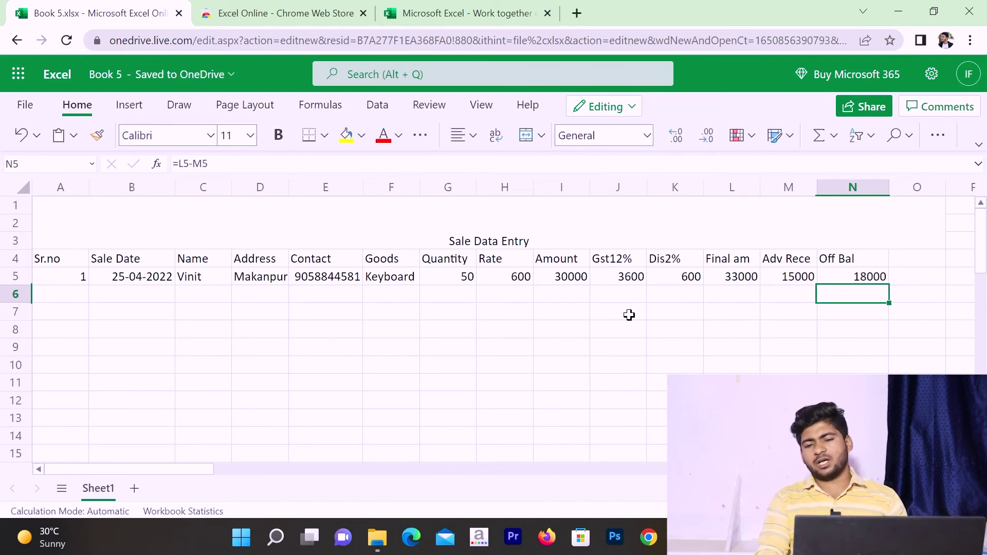
{"action": "key", "text": "Up"}
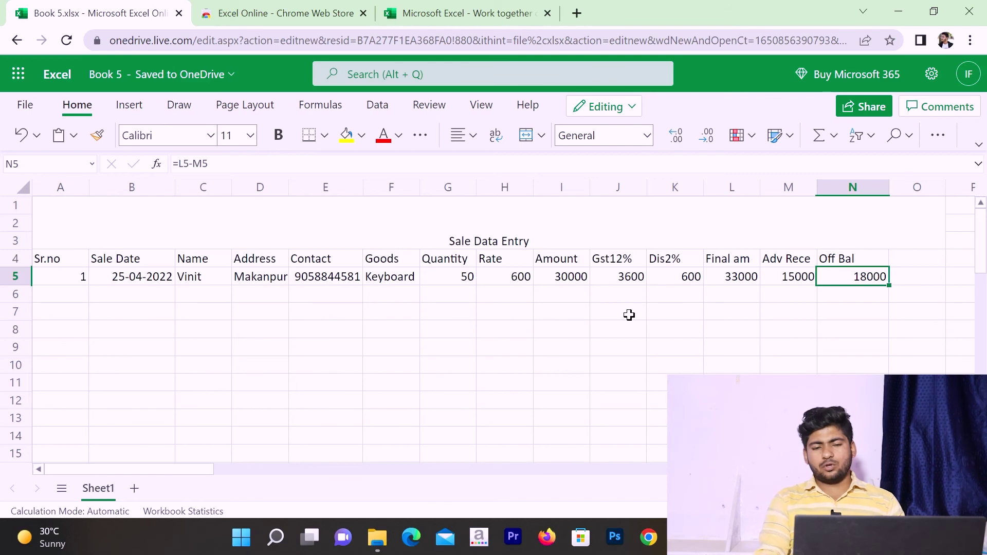
{"action": "key", "text": "Left"}
{"action": "key", "text": "Left"}
{"action": "key", "text": "Left"}
{"action": "key", "text": "Left"}
{"action": "key", "text": "Left"}
{"action": "key", "text": "Left"}
{"action": "key", "text": "Left"}
{"action": "key", "text": "Left"}
{"action": "key", "text": "Left"}
{"action": "key", "text": "Left"}
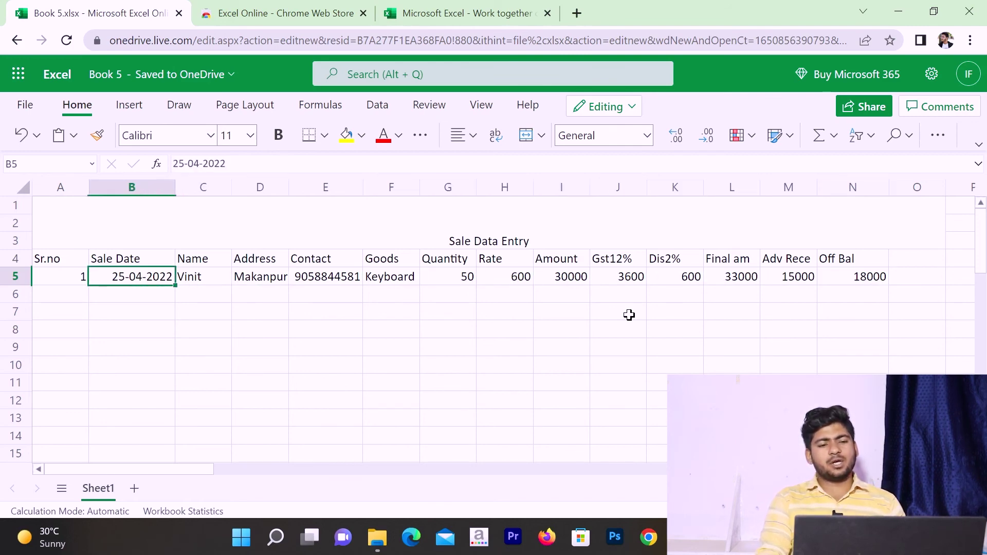
{"action": "key", "text": "Left"}
{"action": "key", "text": "Down"}
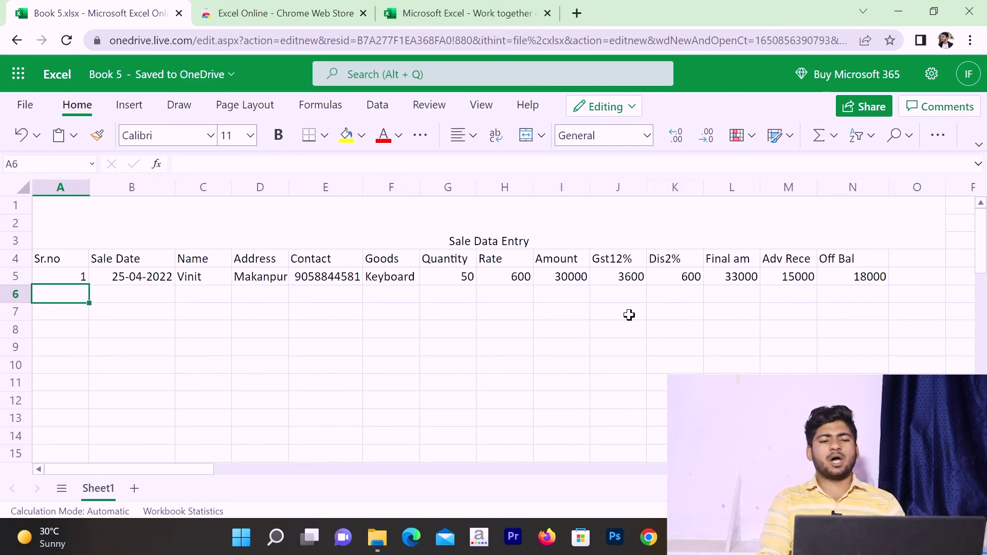